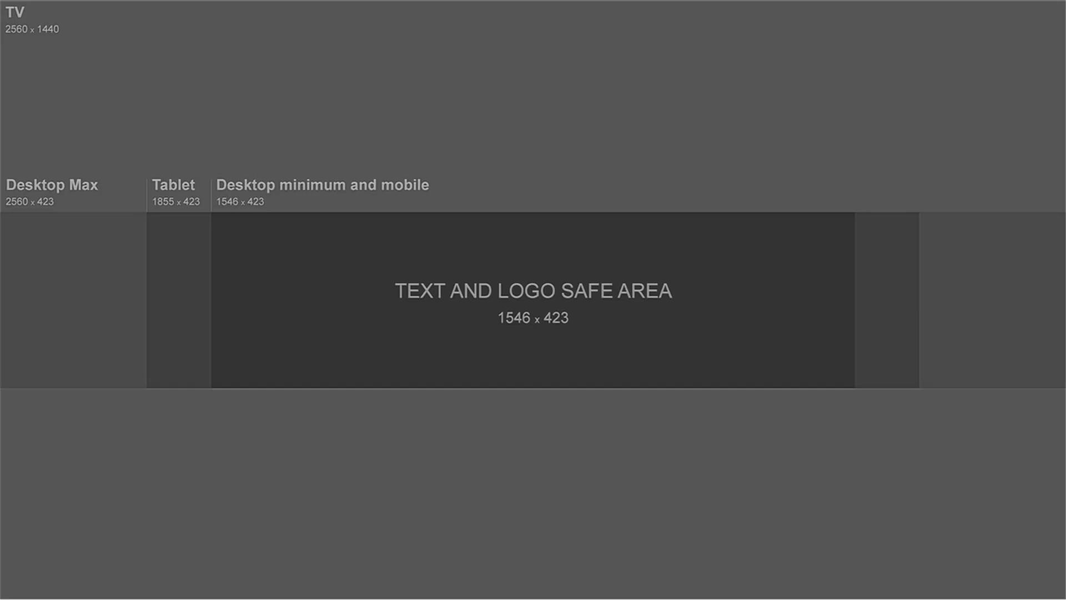
Search Google for "youtube banner template" and show the image results
click(456, 276)
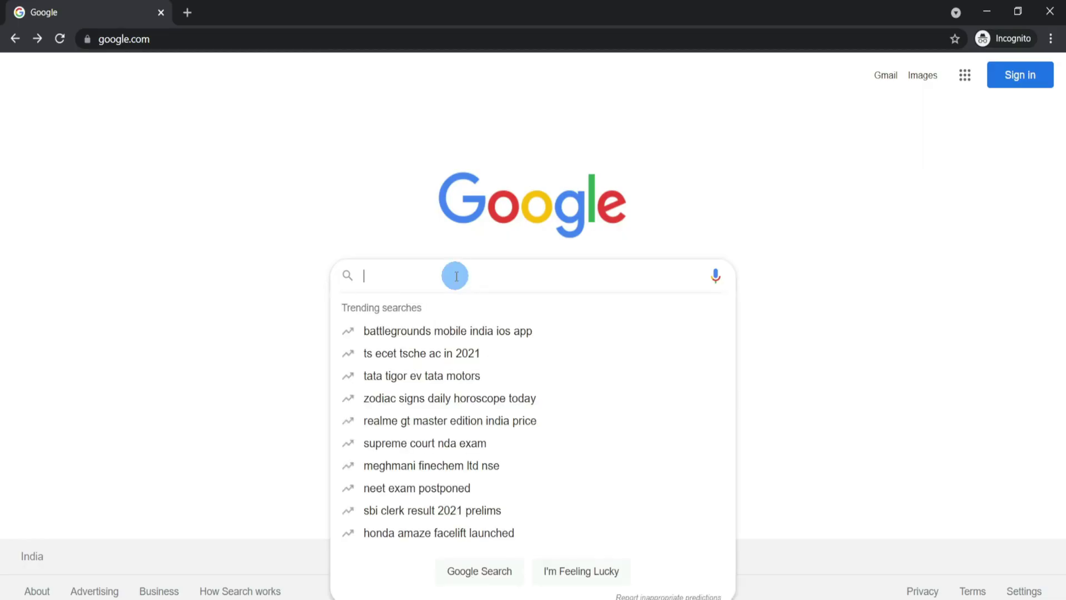
text(yo)
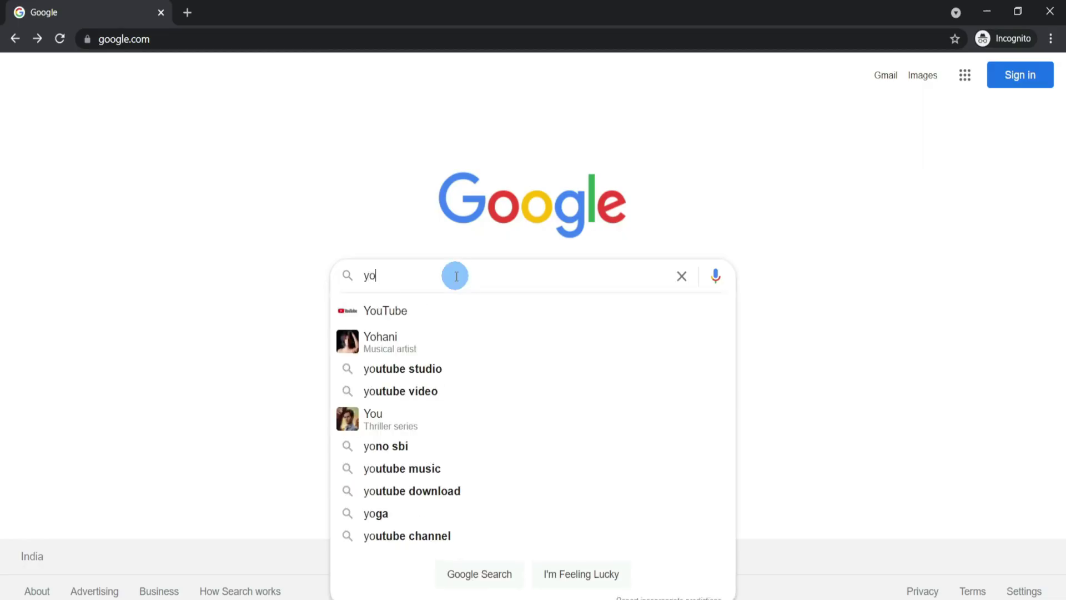
text(utube banner templat)
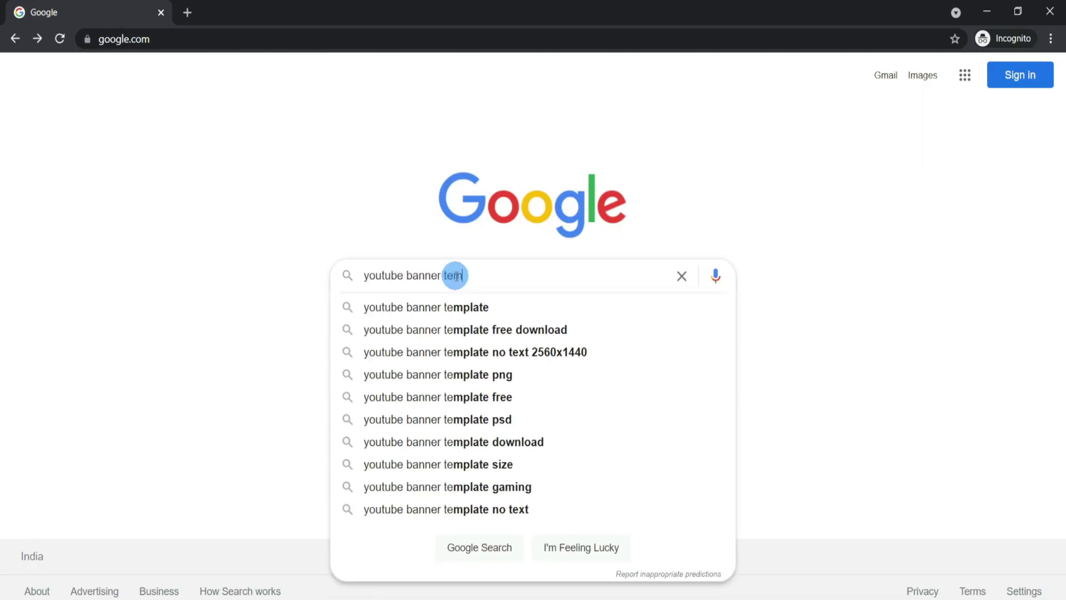
text(e)
click(457, 306)
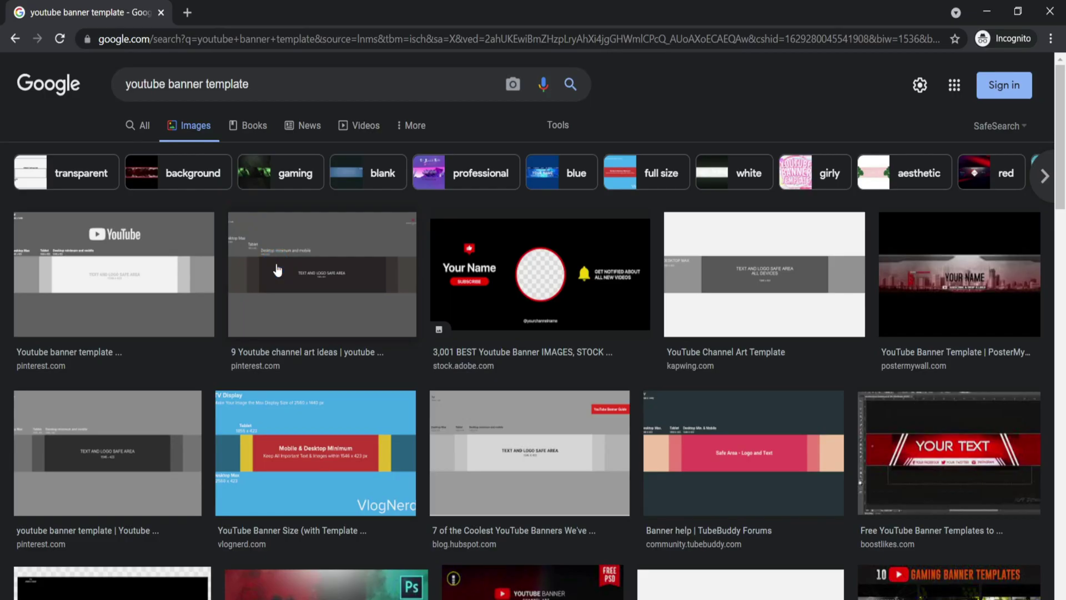
Save the second template image as a JPEG named YT Banner Template in the desktop's Pictures folder
click(276, 267)
right_click(734, 256)
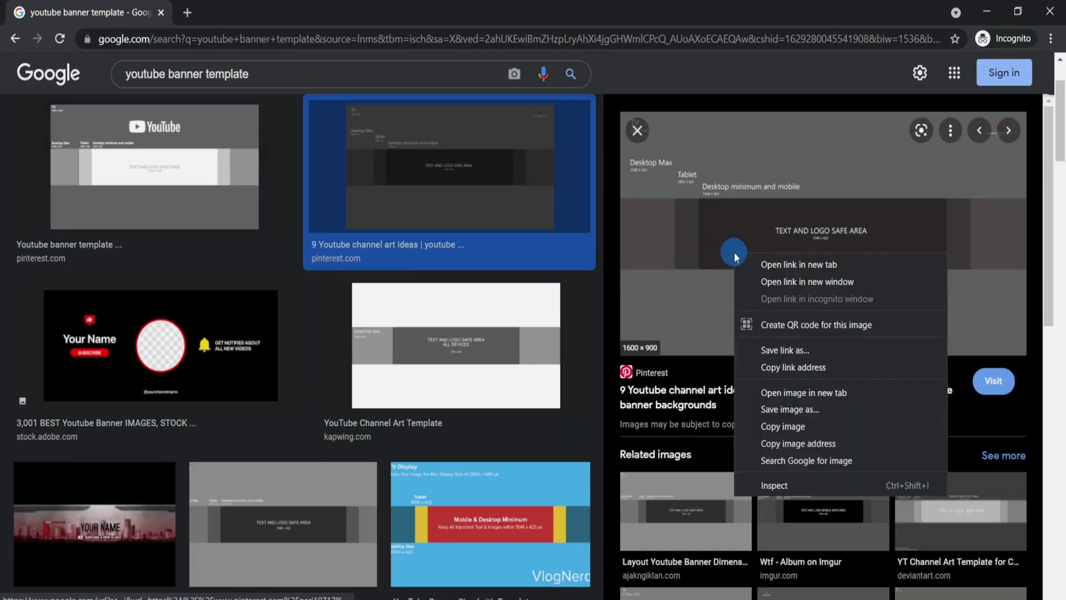
click(765, 402)
text(YT Banner Template)
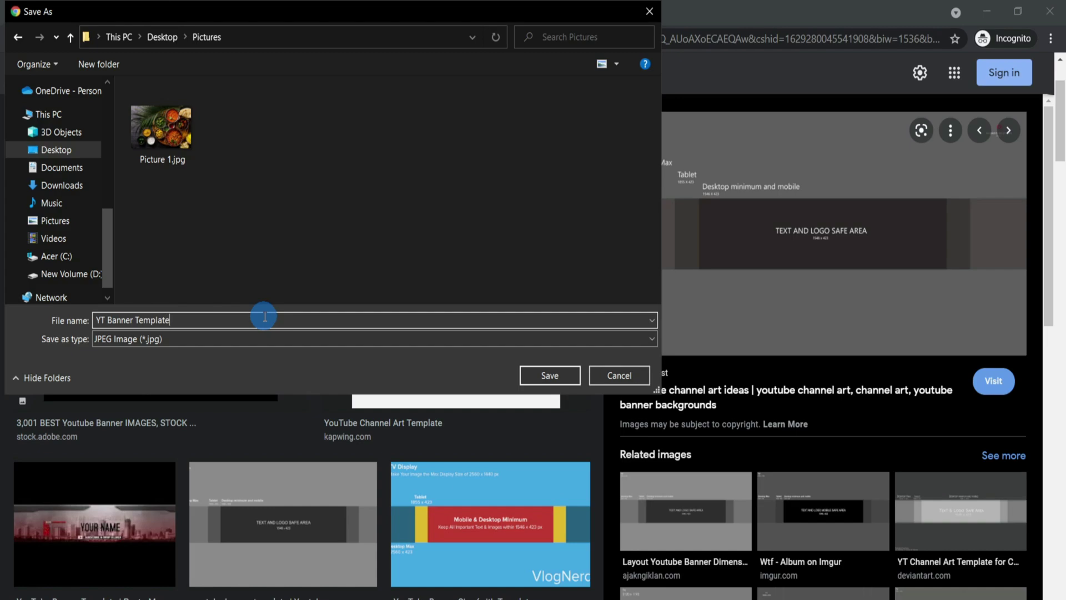
click(558, 377)
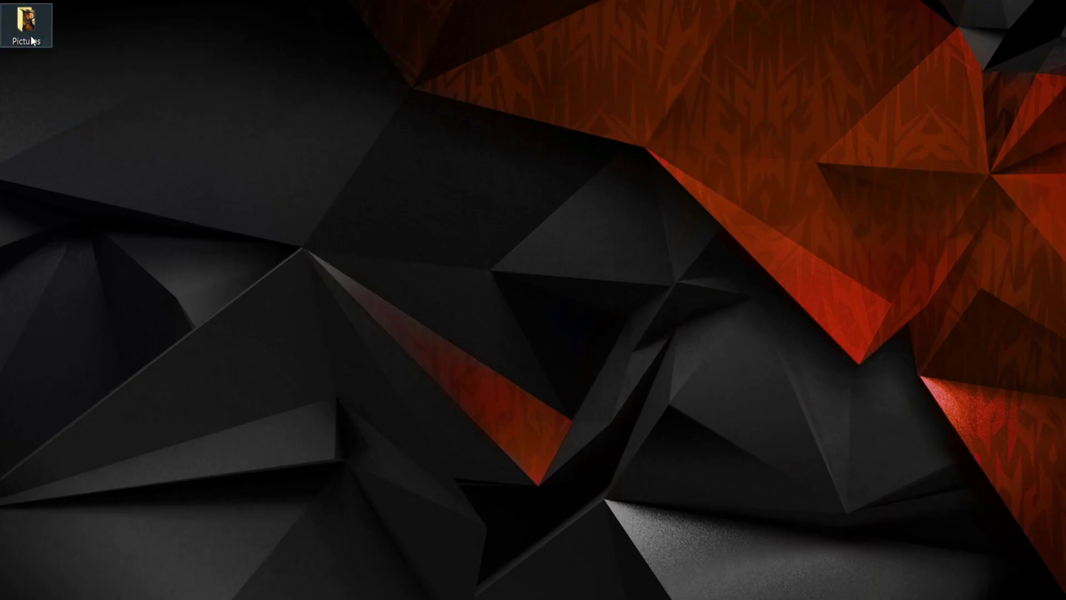
Open the Pictures folder on the desktop and start a blank presentation in PowerPoint
double_click(29, 37)
click(341, 211)
click(444, 231)
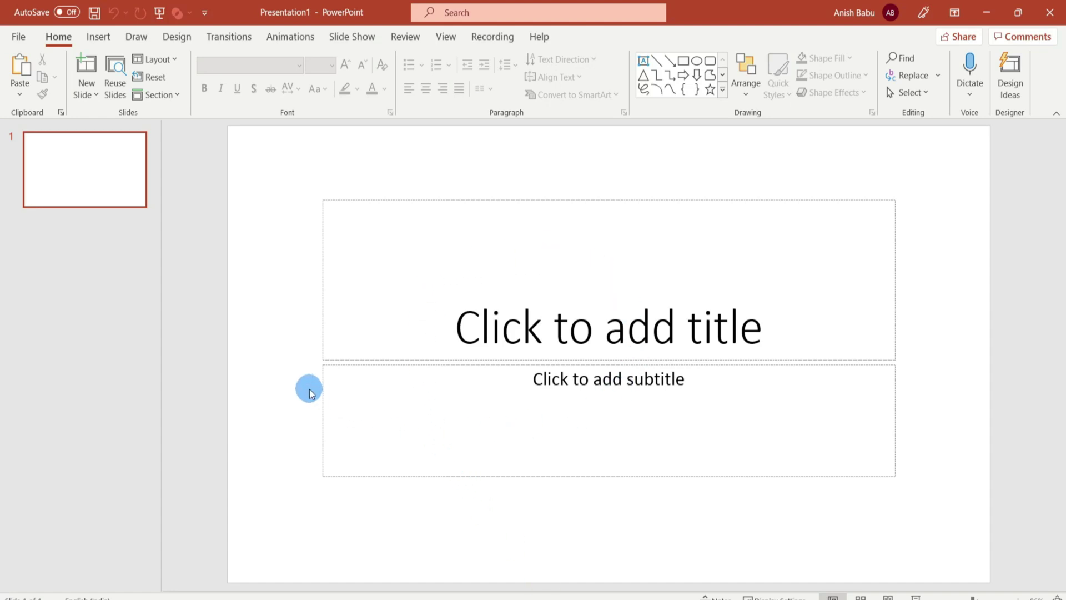
Delete the title and subtitle placeholders and fill the slide with the saved banner template picture
key(ctrl+a)
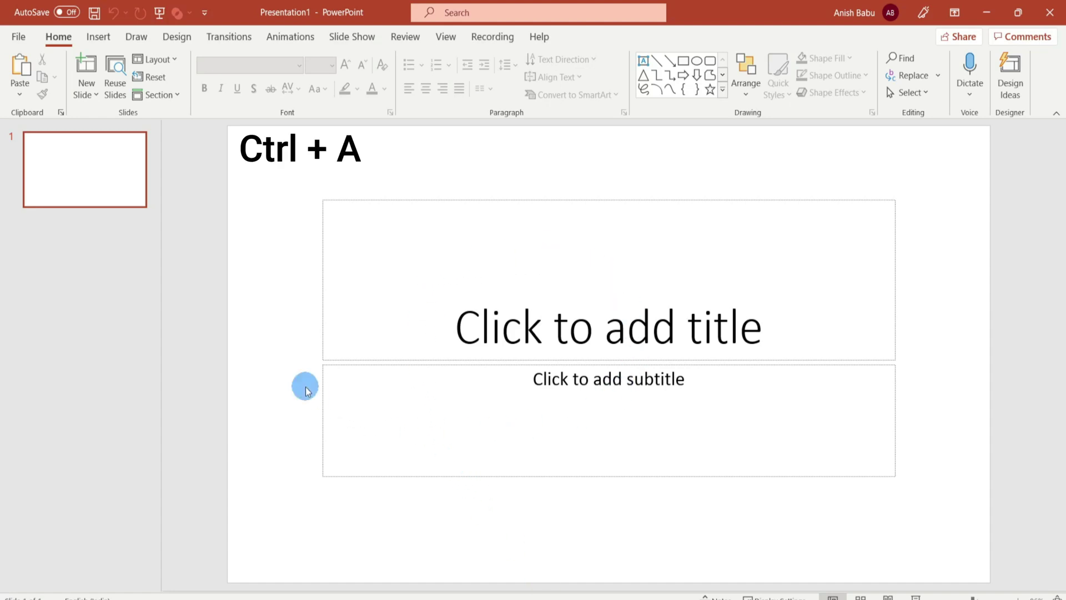
key(Delete)
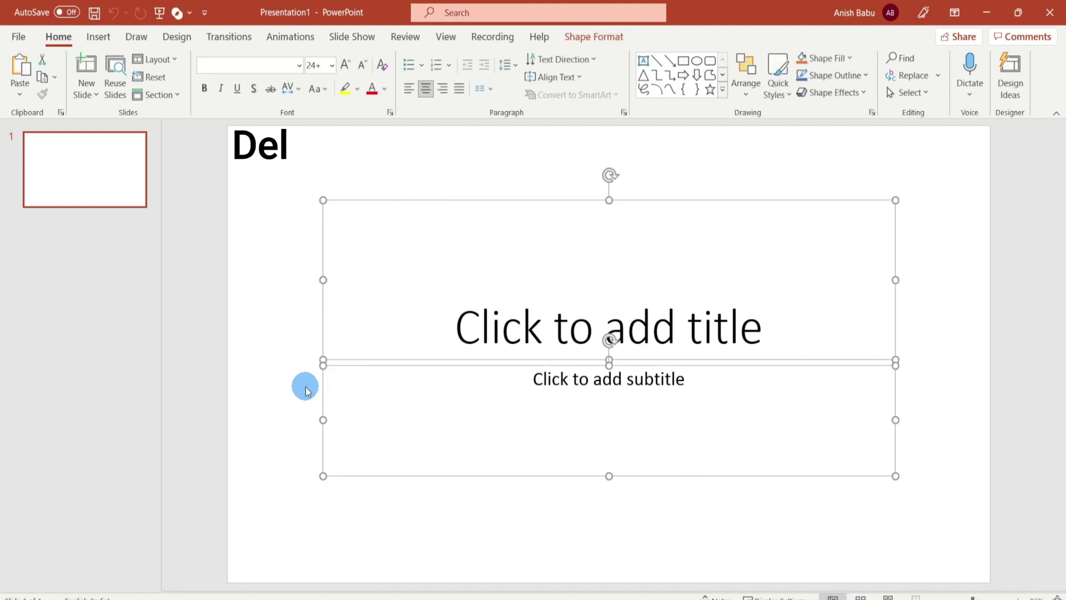
key(Delete)
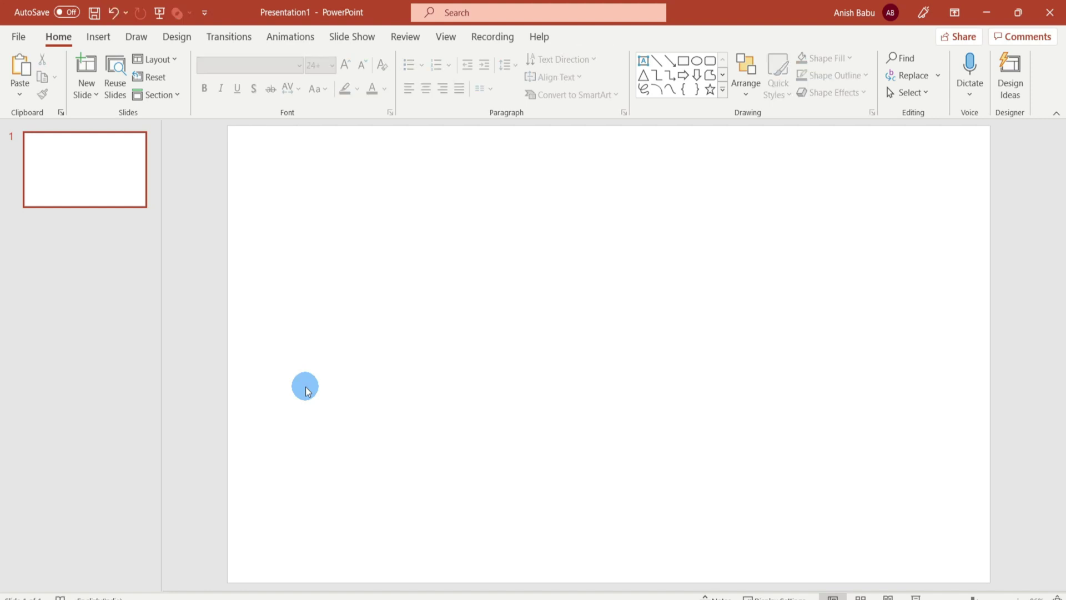
key(alt+Tab)
drag(517, 209, 337, 559)
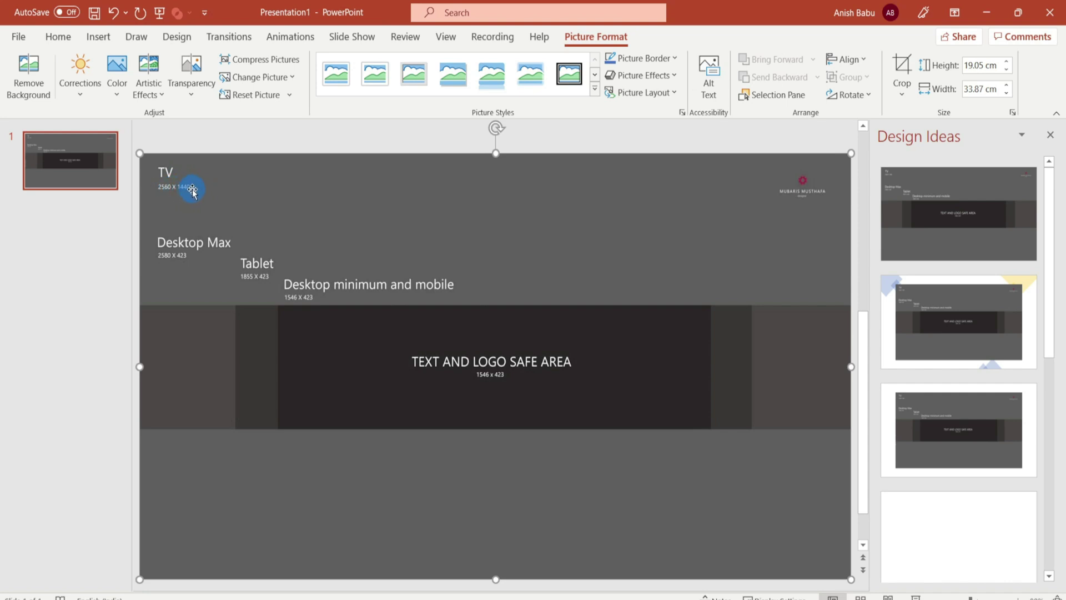
Set the slide size to Widescreen (16:9)
click(176, 37)
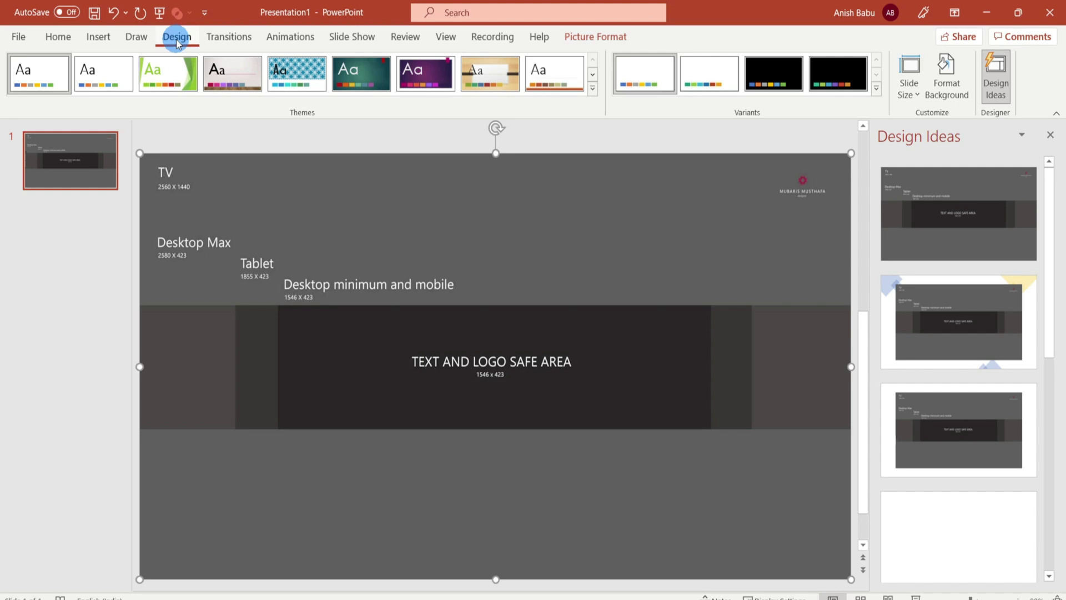
click(907, 93)
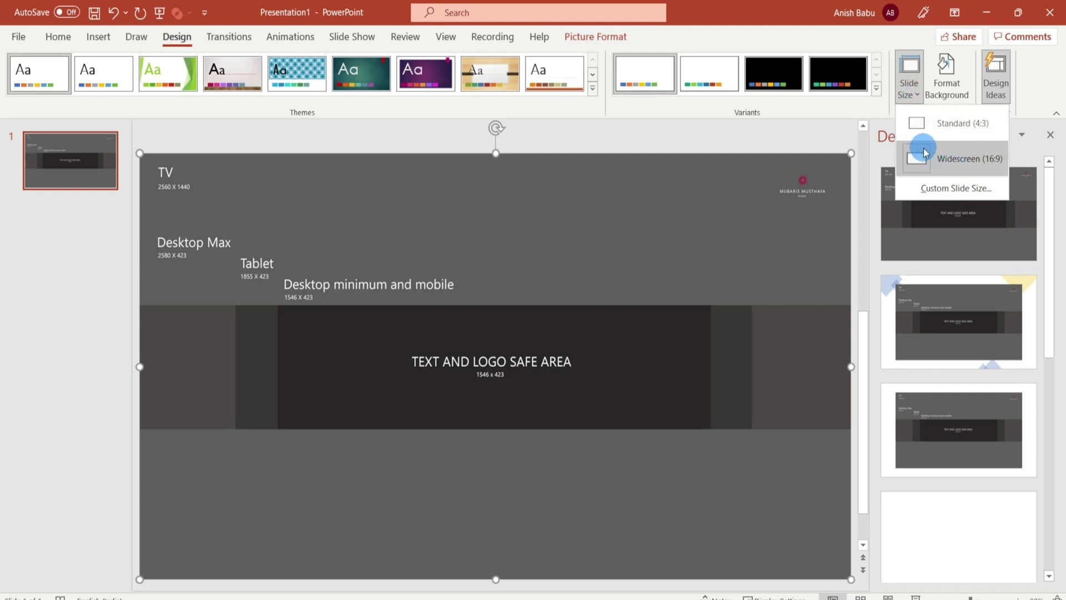
click(949, 152)
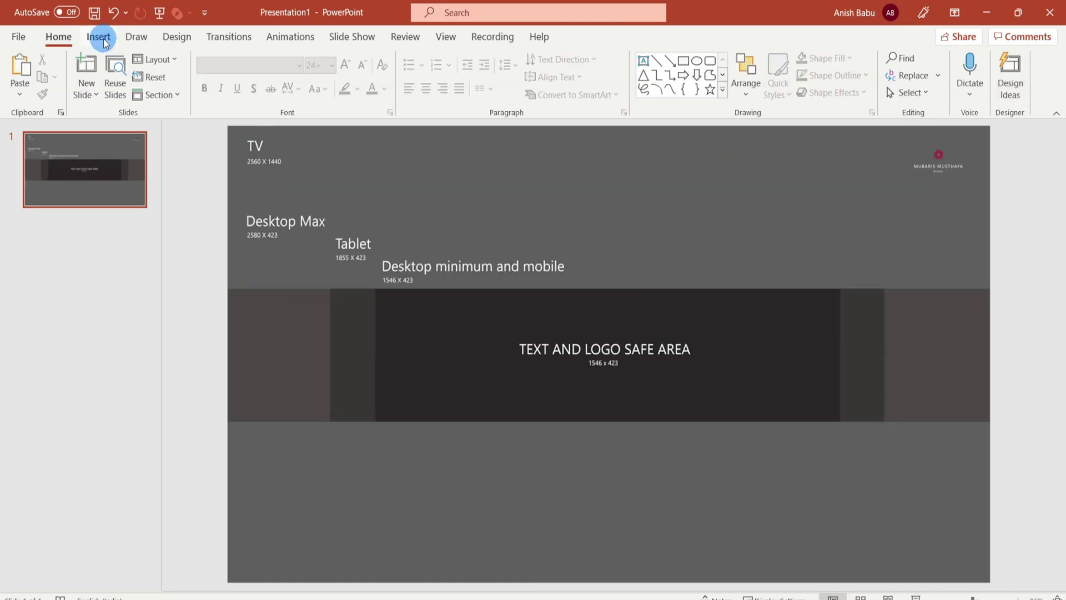
Draw a rounded-corner square about 4.34 cm wide and move it above the banner's text and logo safe area
click(100, 37)
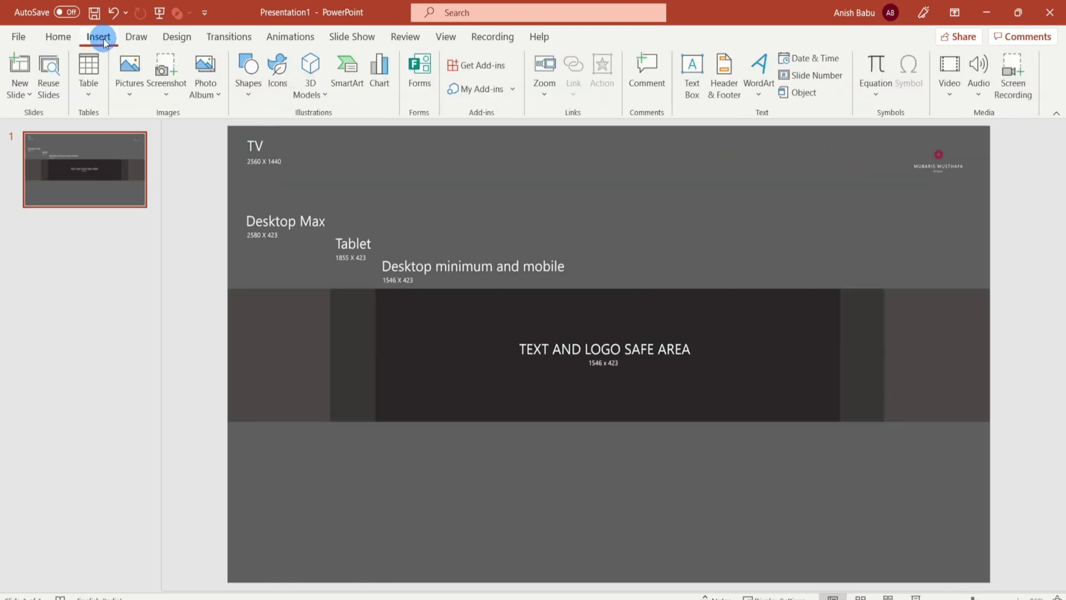
click(240, 88)
click(255, 96)
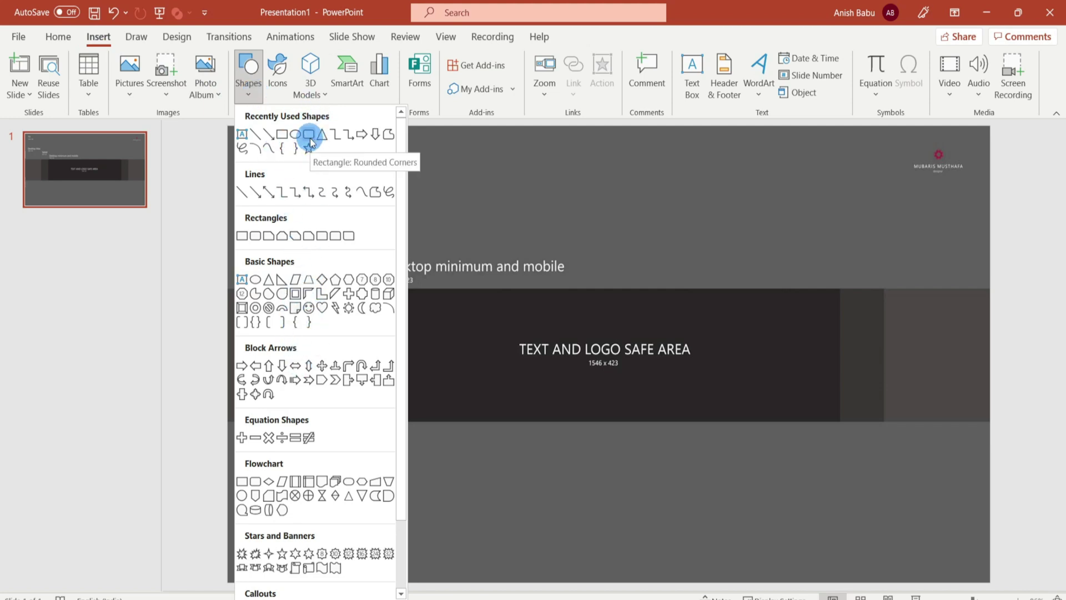
click(309, 138)
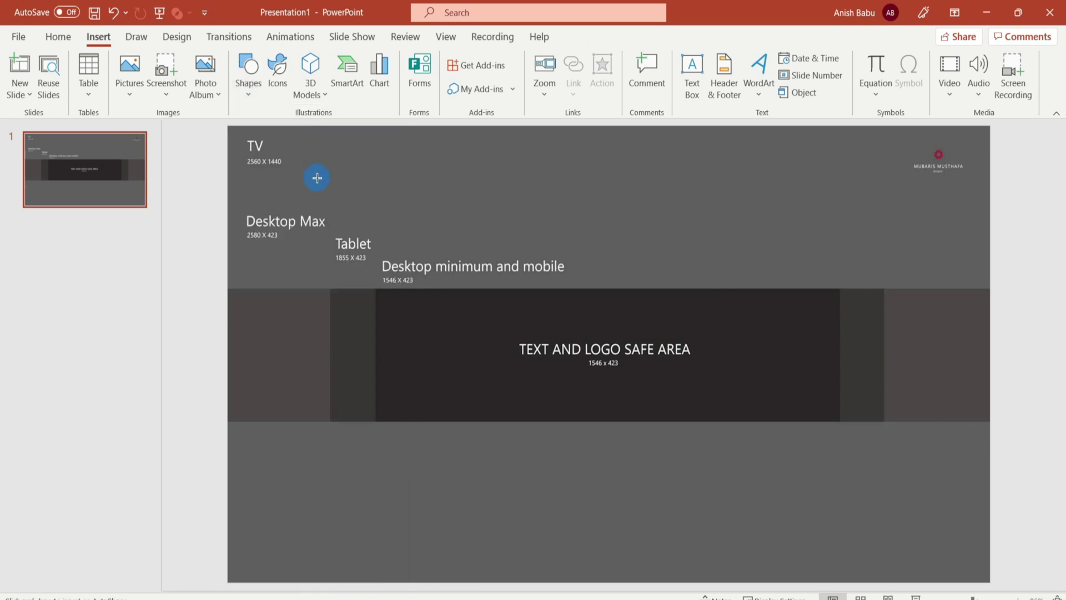
key(ctrl+shift)
drag(317, 178, 367, 217)
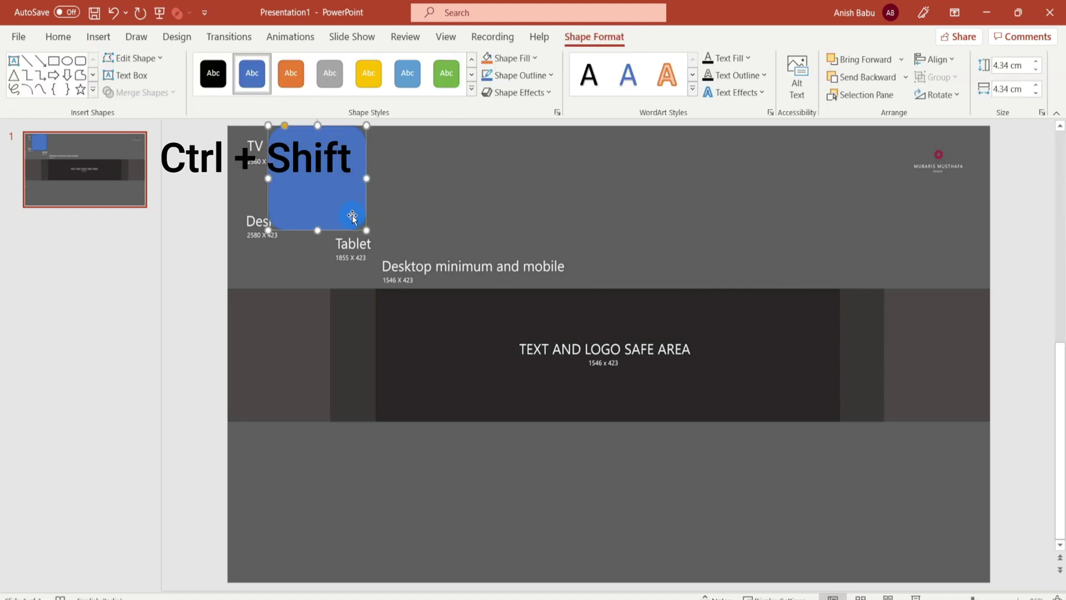
drag(340, 192, 487, 209)
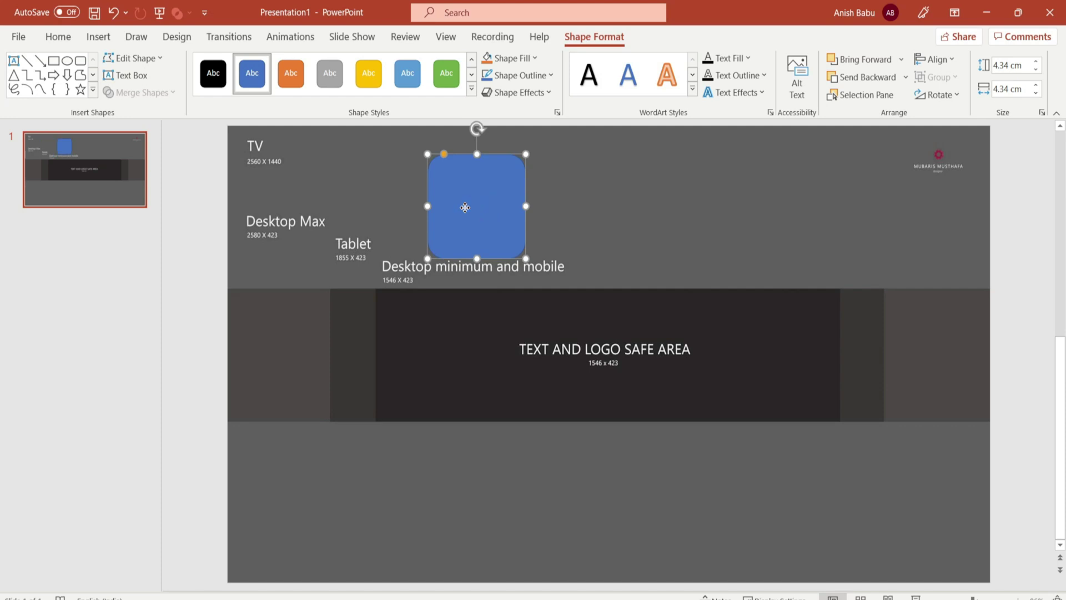
Remove the outline from the rounded square
right_click(466, 209)
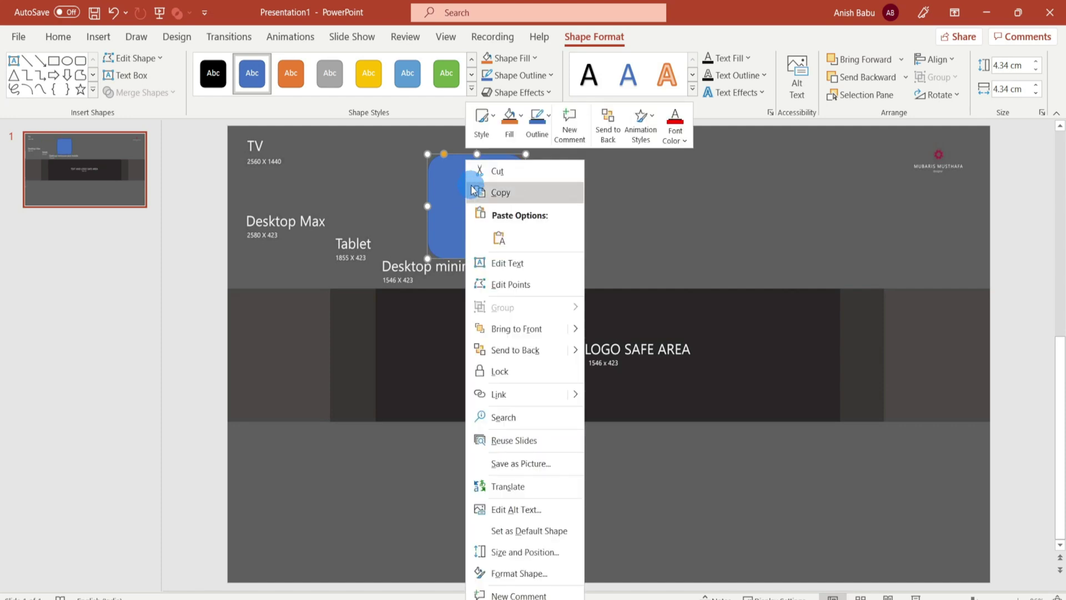
click(536, 128)
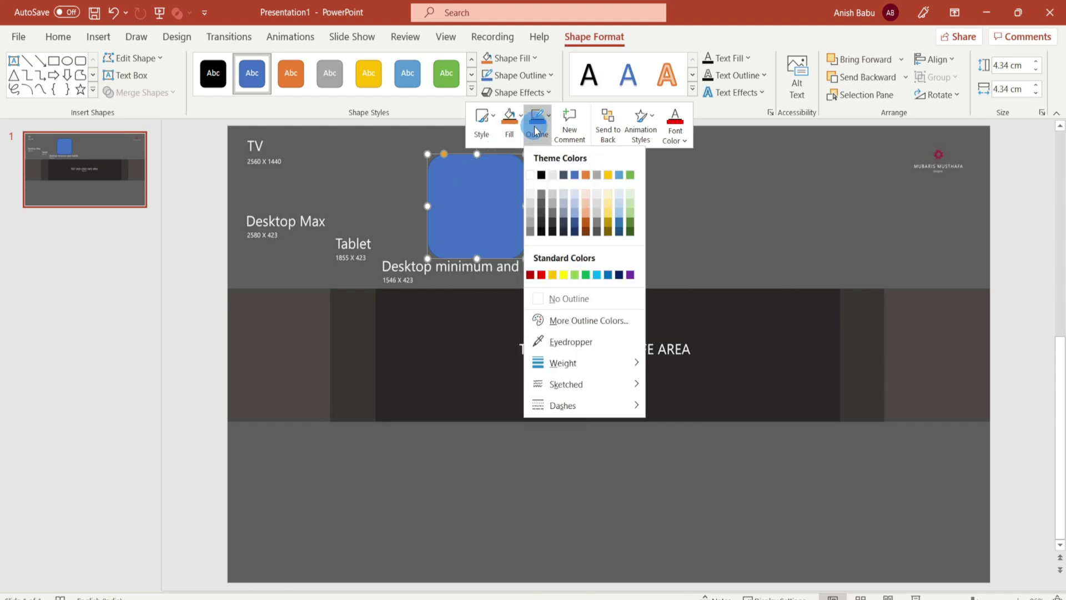
click(550, 298)
Resize the rounded square to about 3.7 cm, rotate it into a diamond, and place it at the safe area's left edge
drag(487, 230, 480, 267)
drag(467, 164, 389, 202)
drag(481, 257, 433, 350)
Duplicate the diamond into a cluster of four large ones flanked by two small ones about 2.23 cm wide
key(ctrl+d)
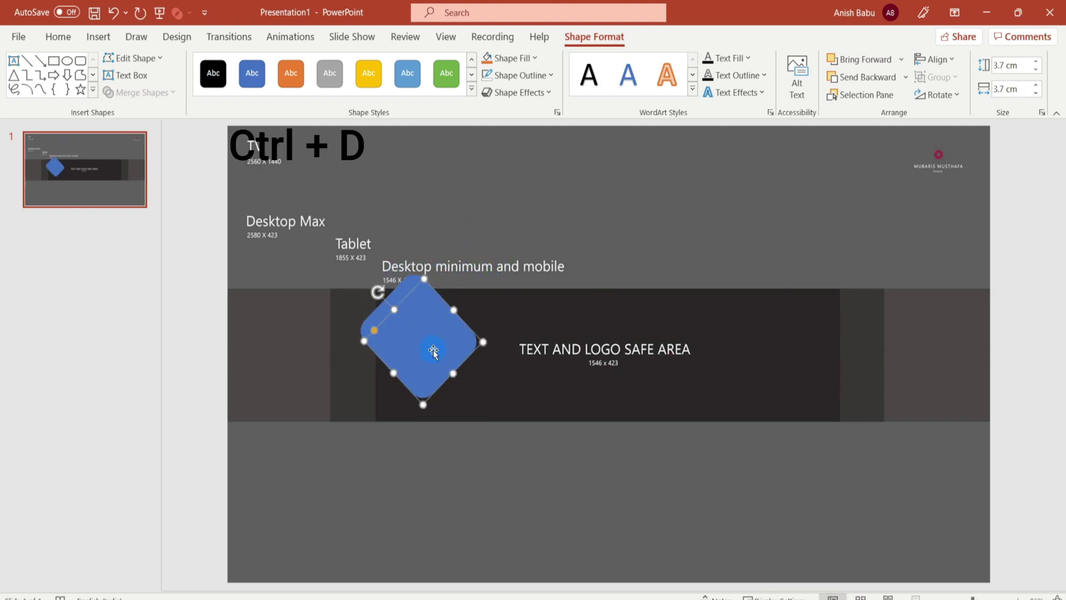
drag(433, 349, 377, 425)
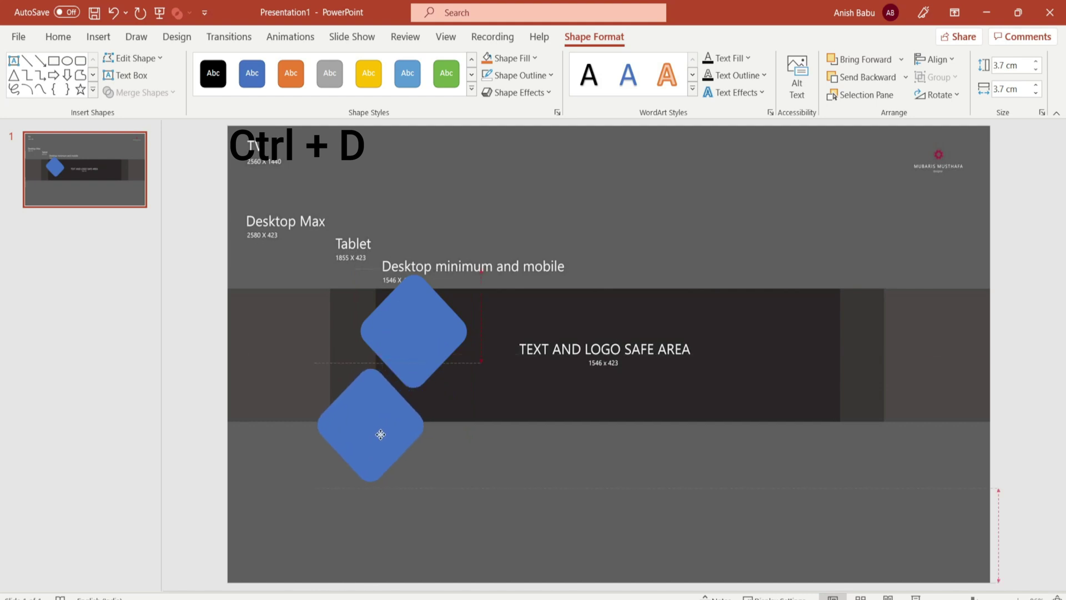
drag(421, 345, 513, 313)
click(368, 416)
key(ctrl+d)
drag(378, 425, 483, 416)
key(ctrl+d)
drag(566, 395, 335, 358)
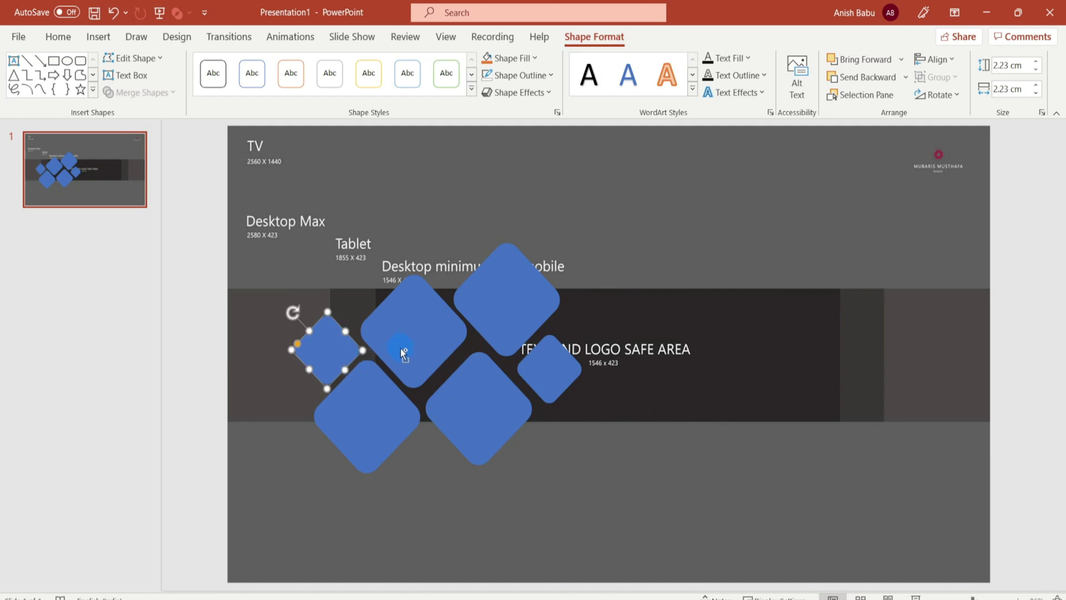
Group all six diamonds into one object
shift+click(408, 349)
shift+click(491, 306)
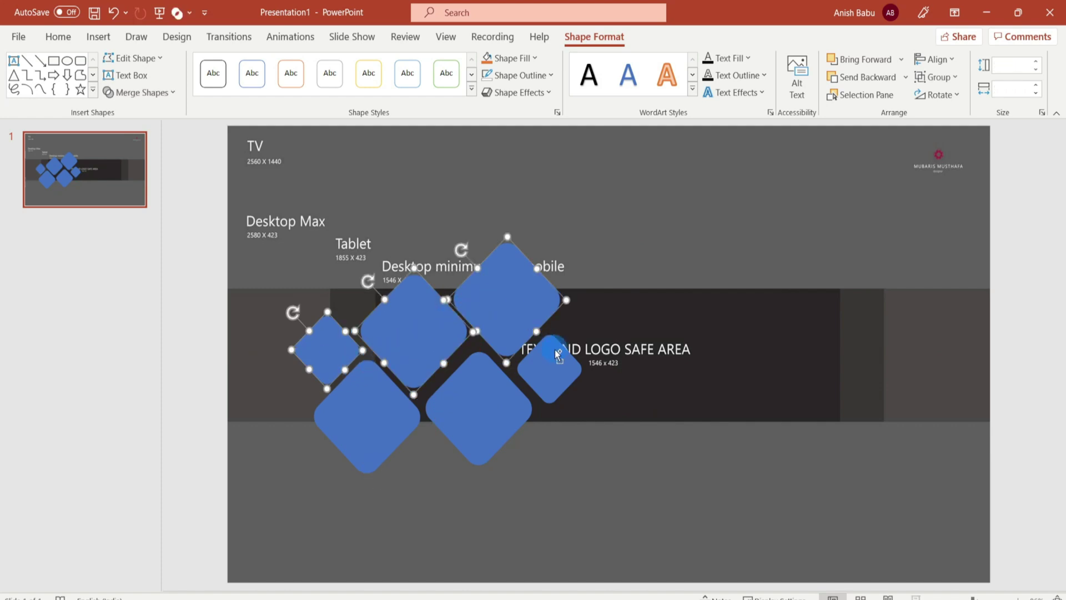
shift+click(558, 368)
shift+click(470, 407)
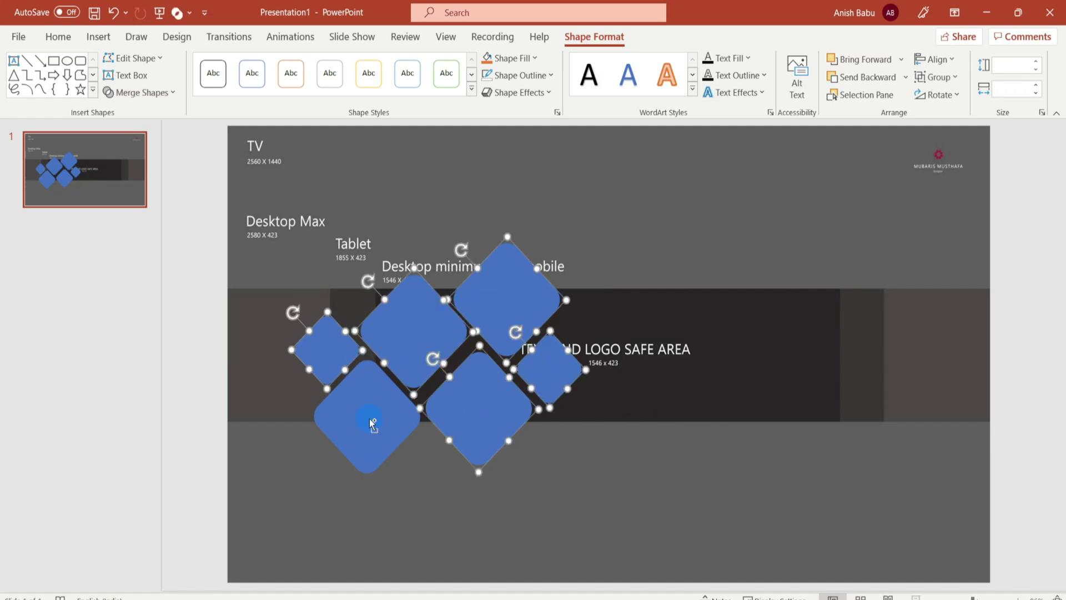
shift+click(373, 423)
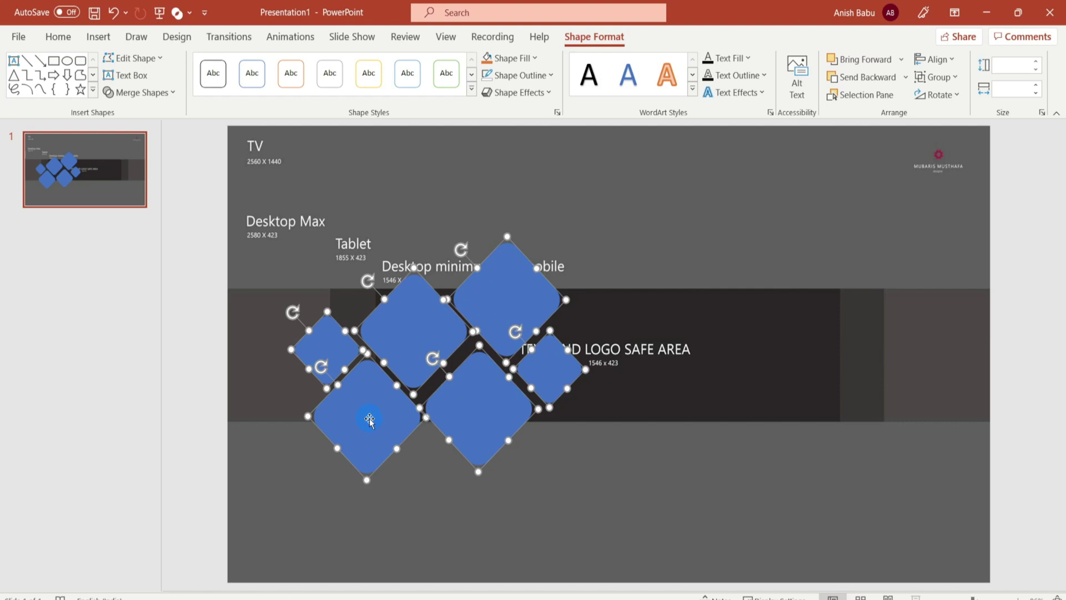
right_click(369, 418)
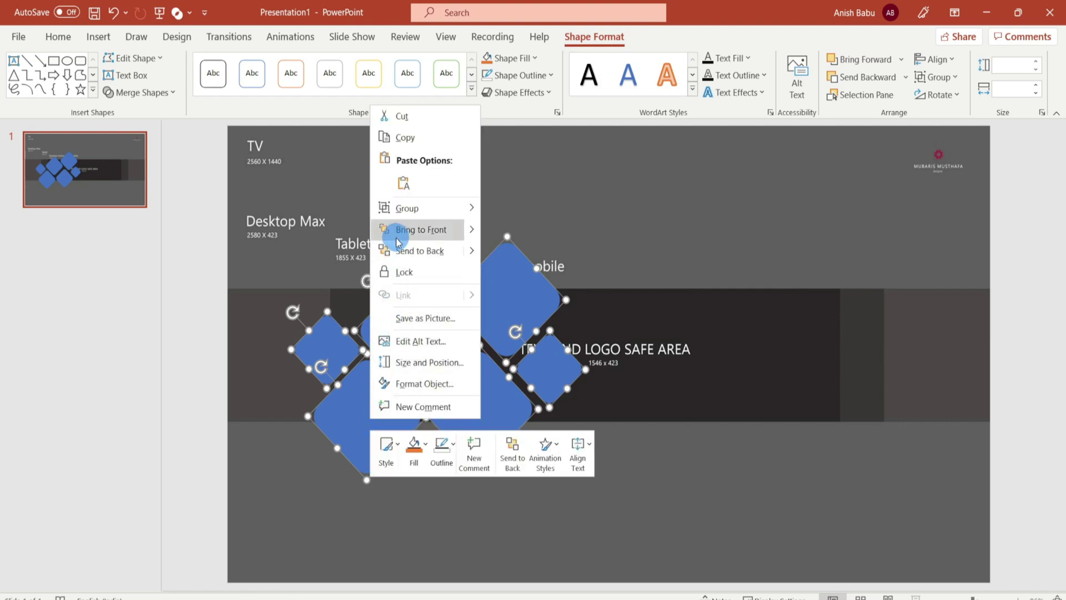
mouse_move(399, 211)
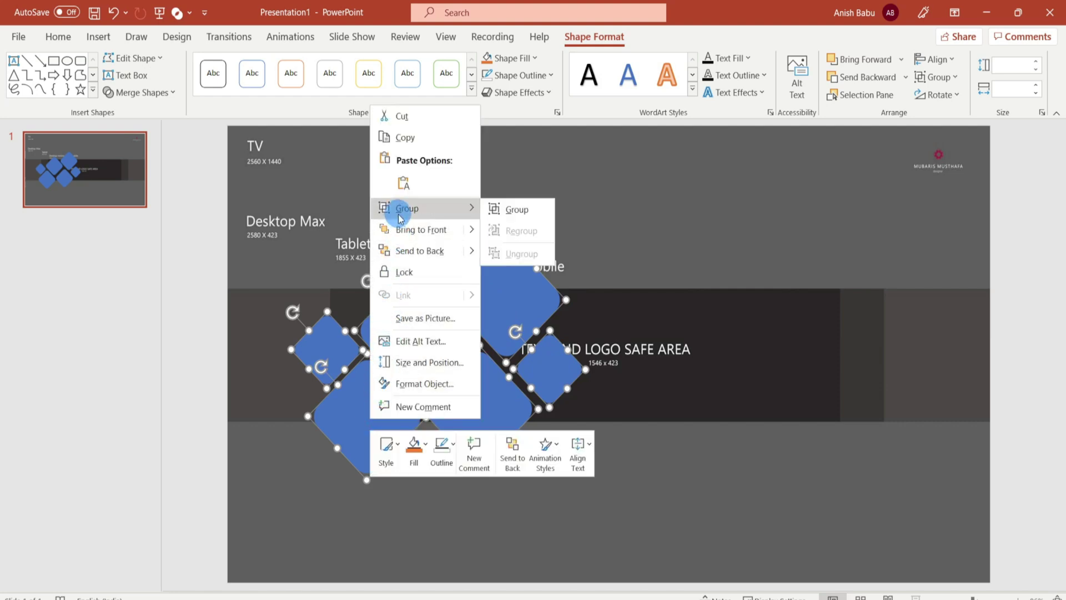
click(507, 211)
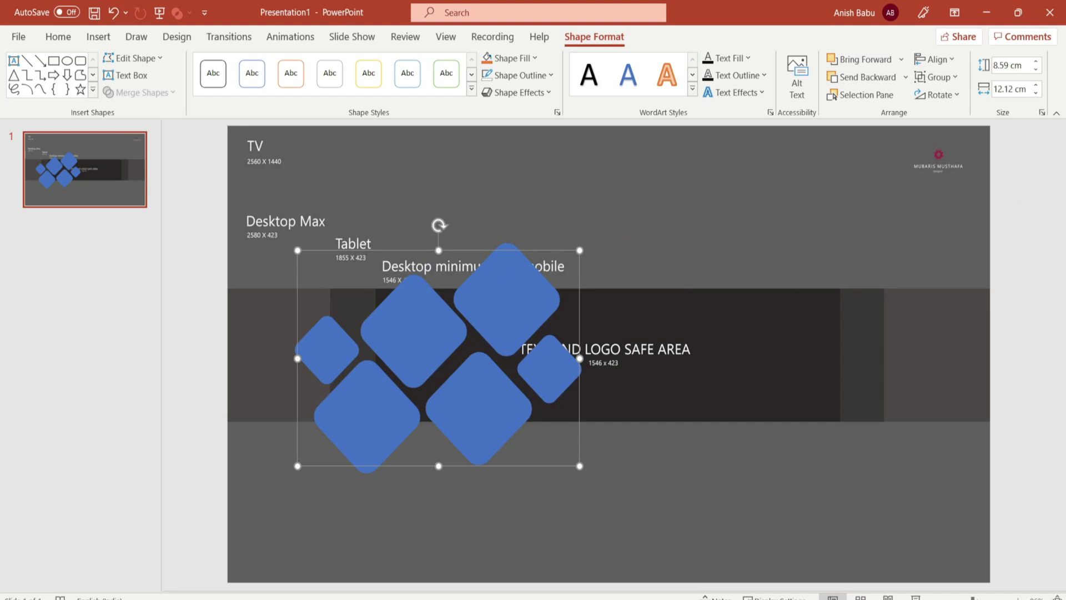
Copy the diamond group to the right half of the banner and flip the copy horizontally
drag(468, 397, 804, 376)
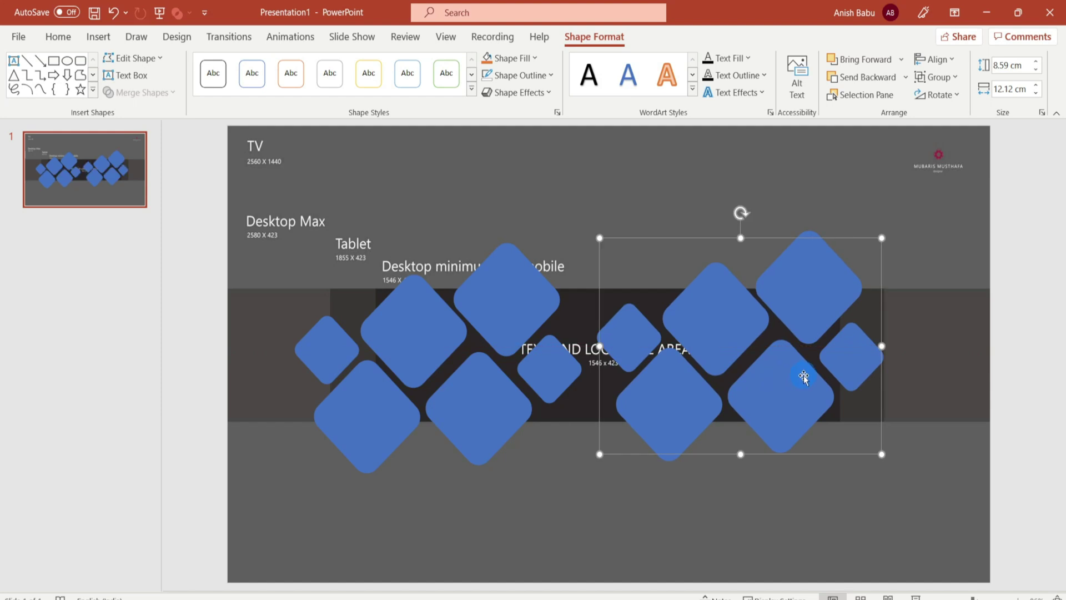
click(950, 95)
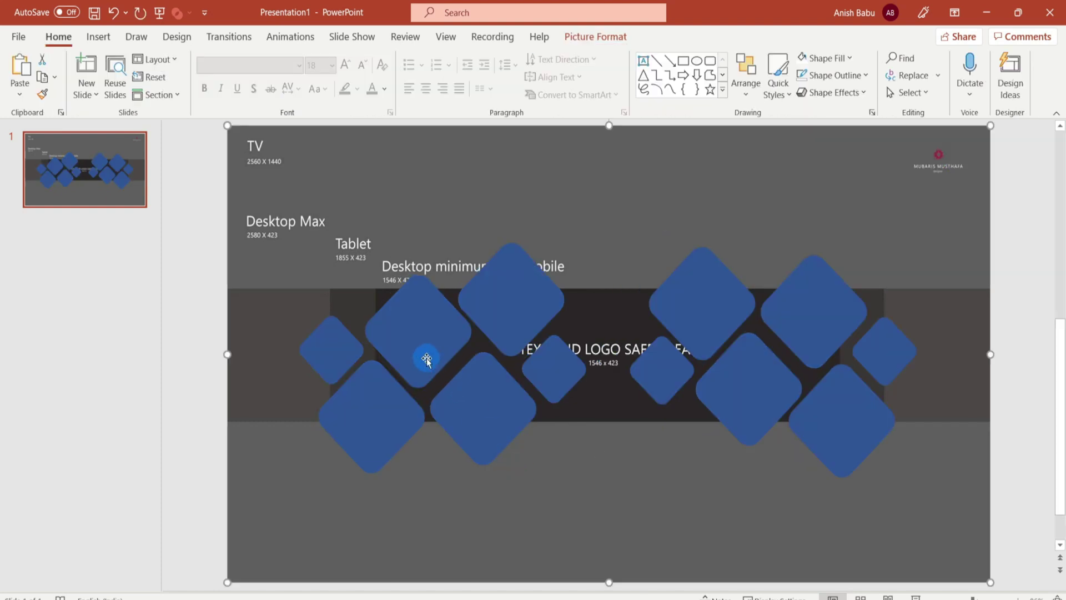
Fill the left diamond group with the image Picture 1.jpg from the desktop's Pictures folder
click(425, 357)
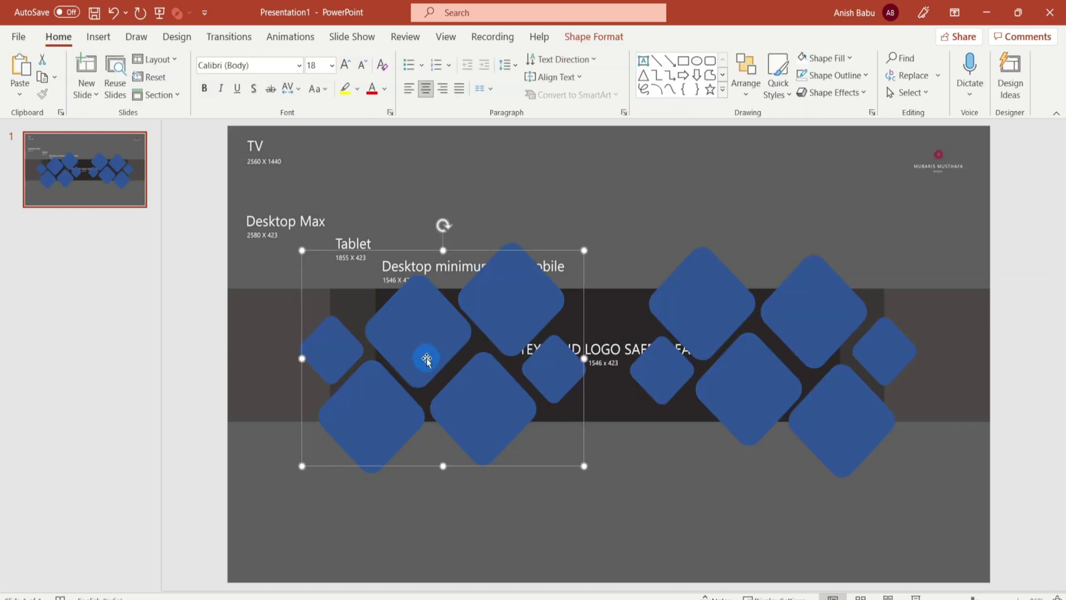
right_click(427, 358)
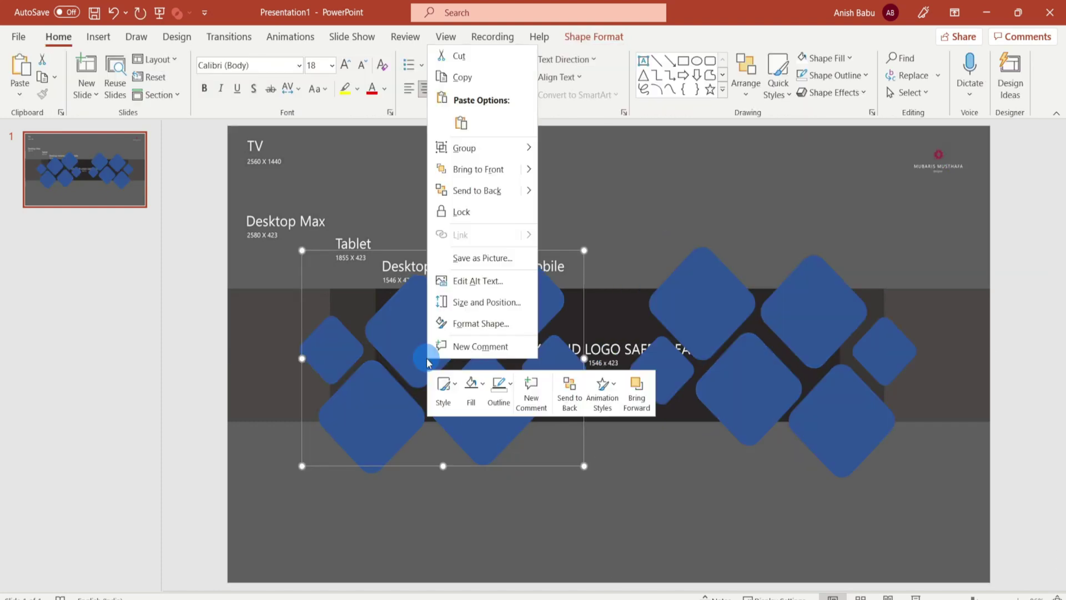
click(463, 323)
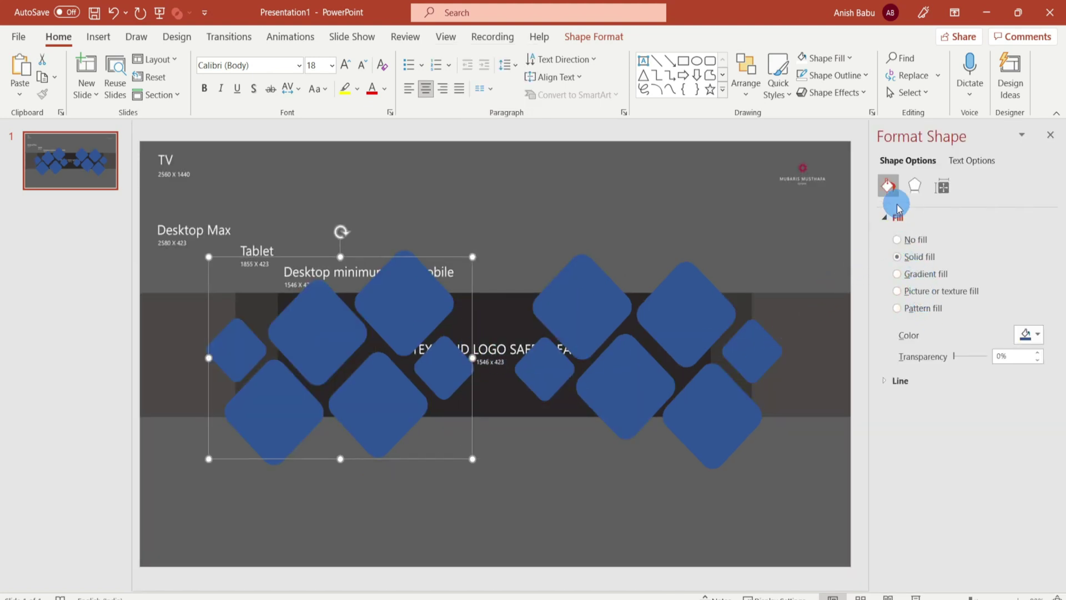
click(897, 290)
click(917, 350)
click(414, 278)
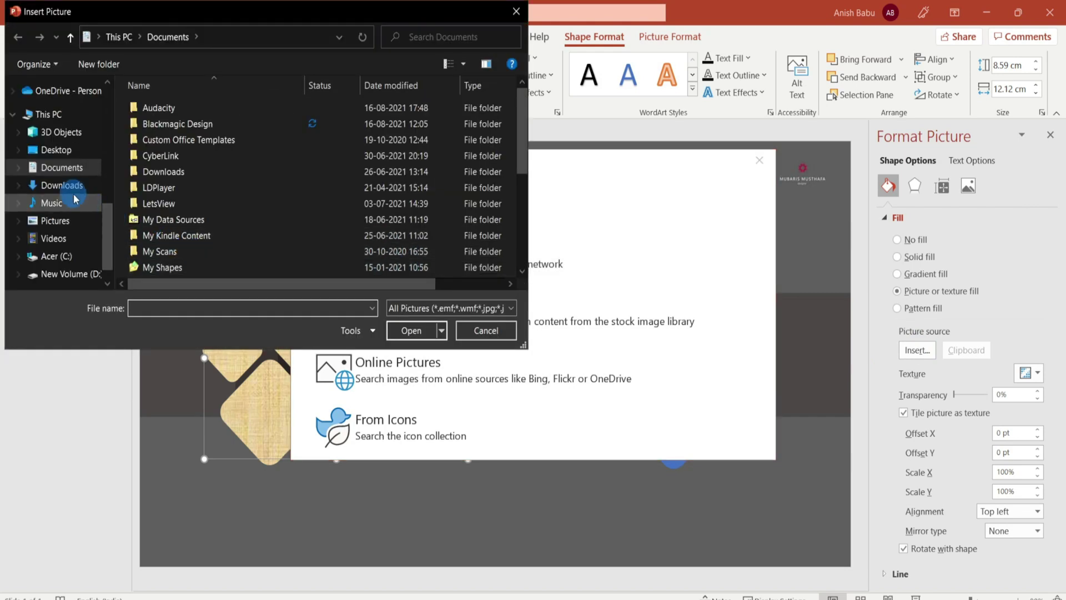
click(55, 149)
double_click(157, 134)
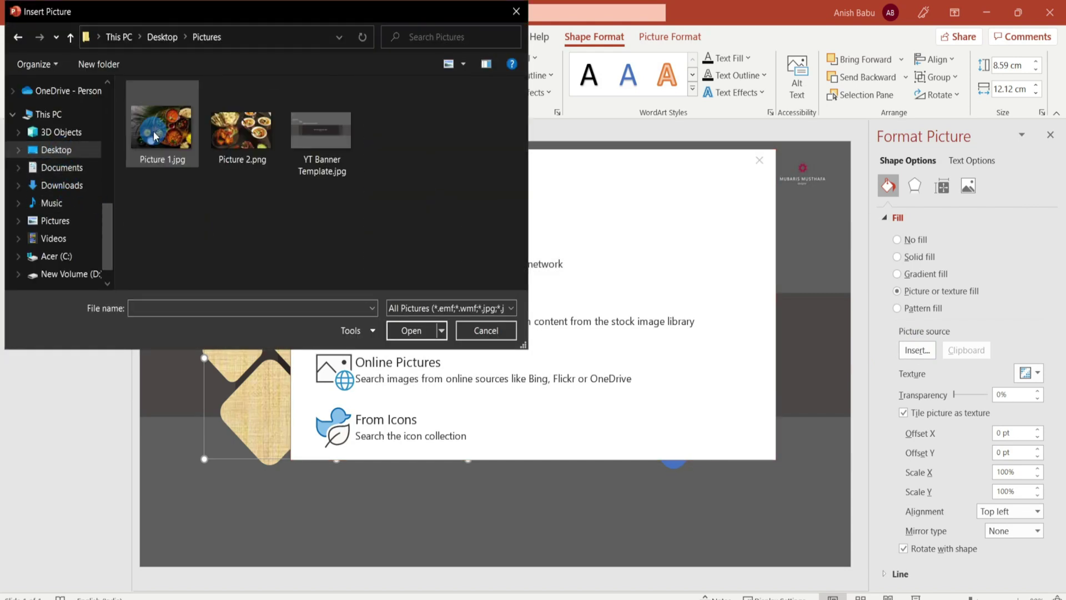
click(171, 143)
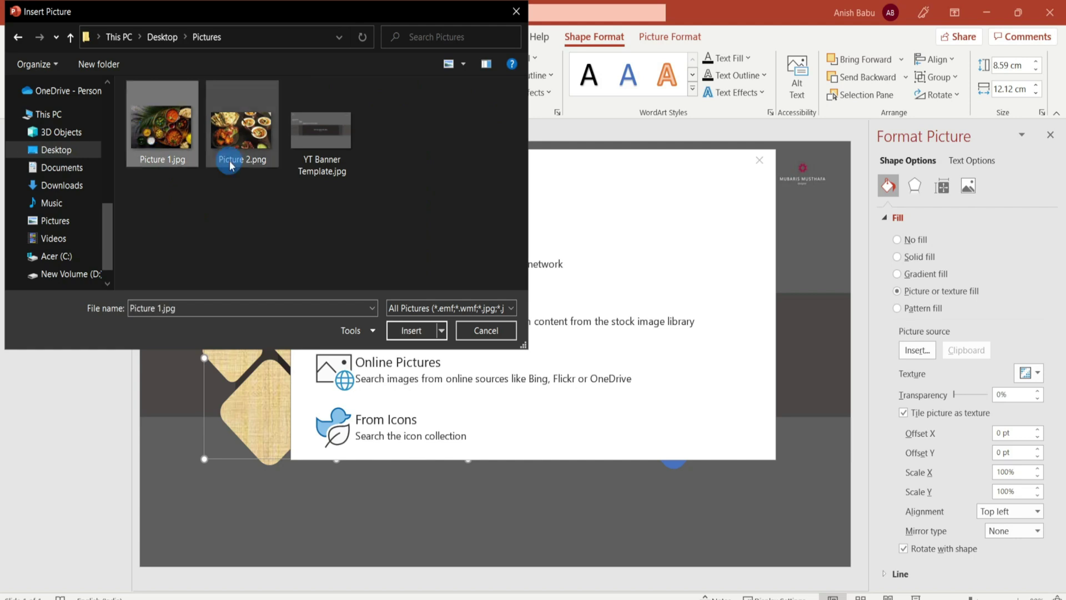
click(425, 332)
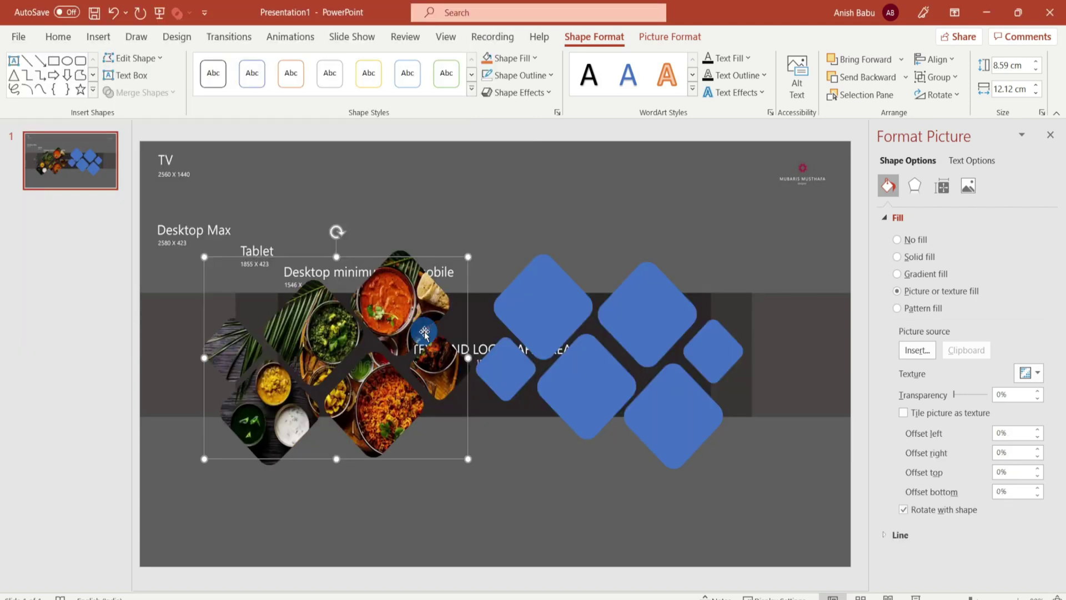
Fill the right diamond group with the image Picture 2.png
click(640, 324)
right_click(641, 324)
click(896, 291)
click(918, 350)
click(334, 190)
click(240, 118)
click(409, 331)
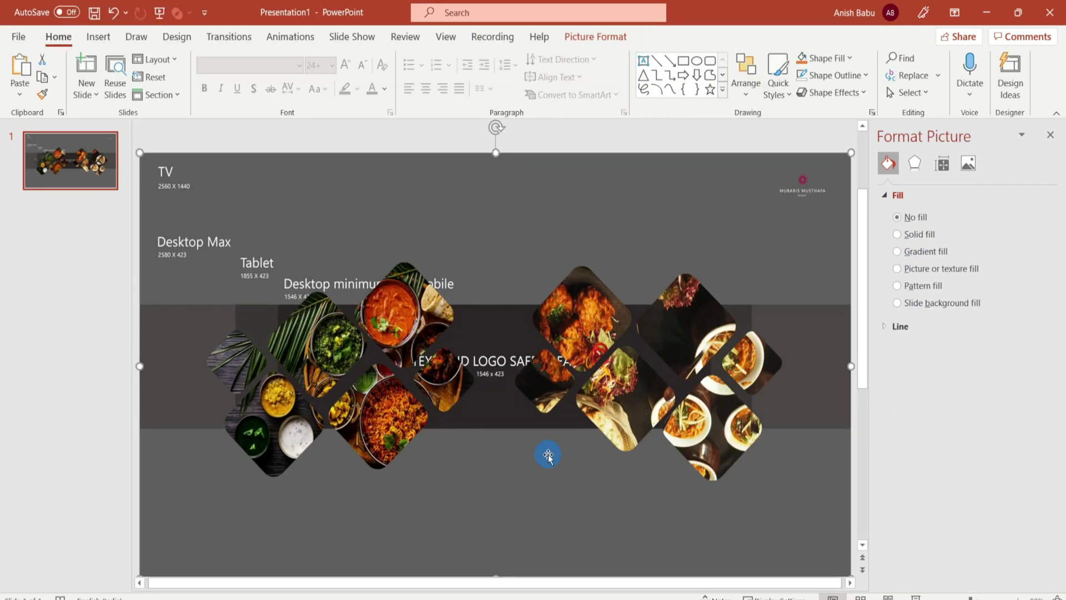
Insert a plain black WordArt text, move it above the diamond groups, and change its text fill to white
click(101, 38)
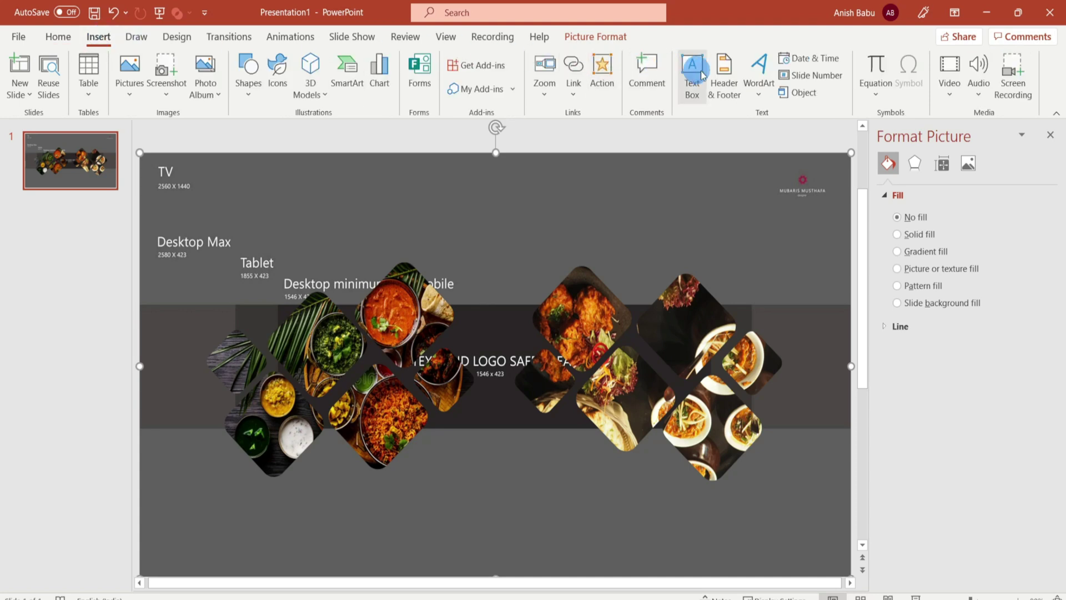
click(759, 89)
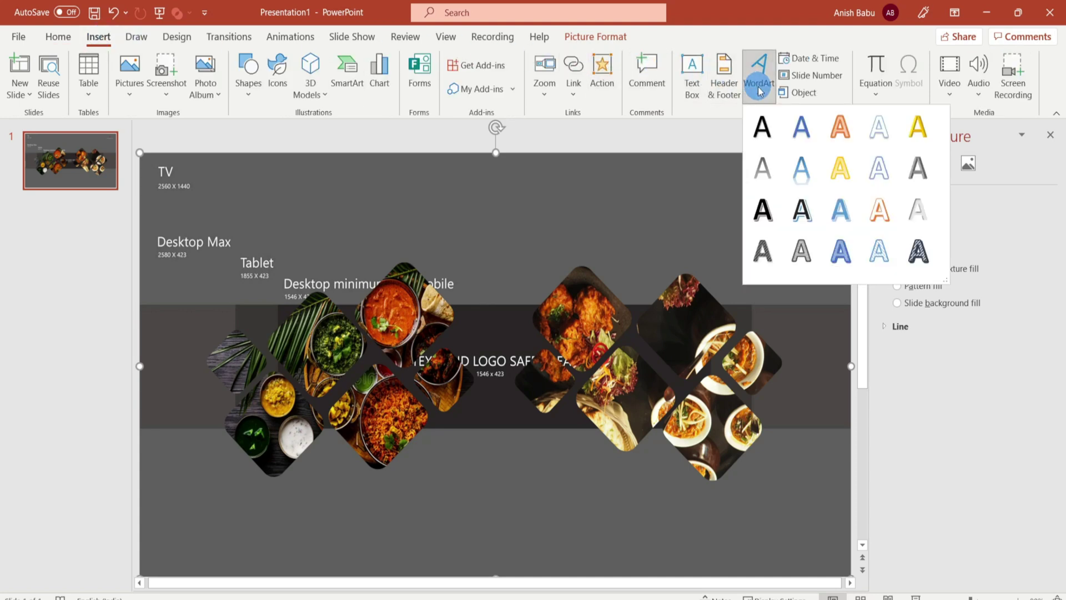
click(763, 131)
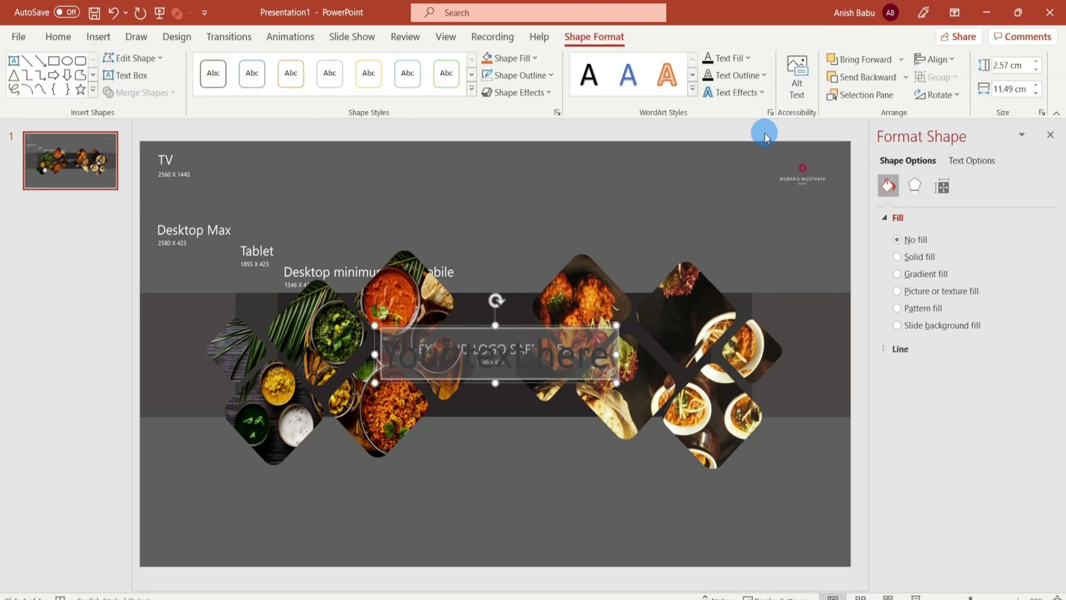
drag(519, 325, 530, 187)
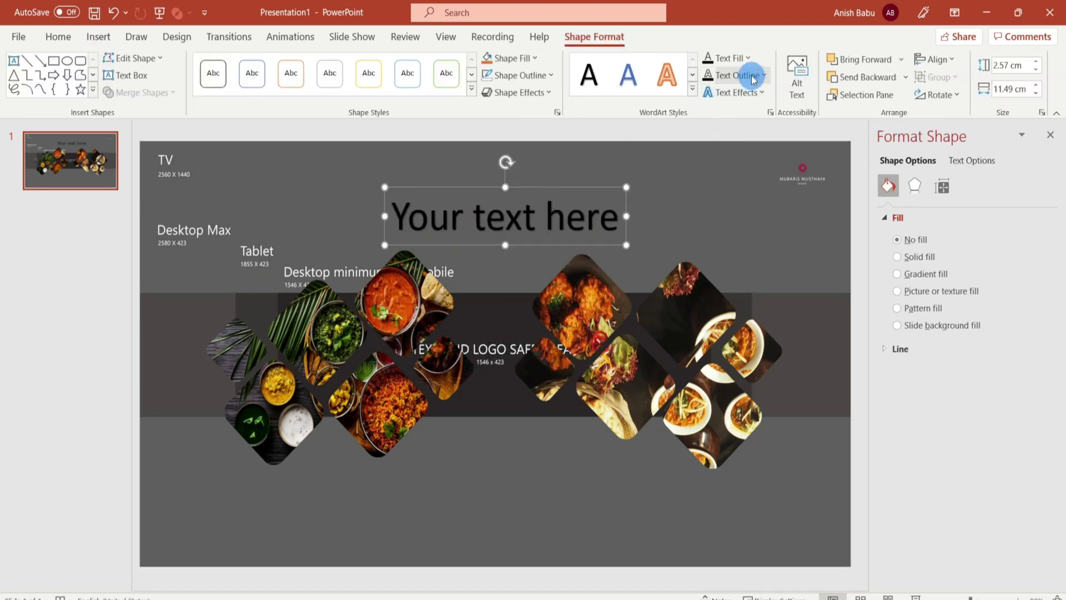
click(748, 59)
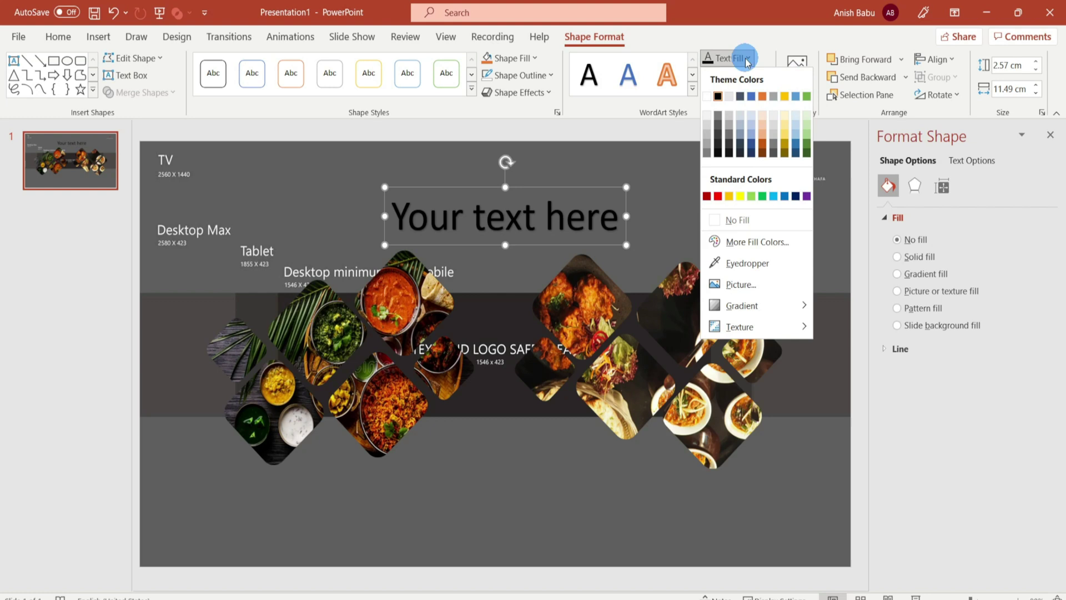
click(706, 97)
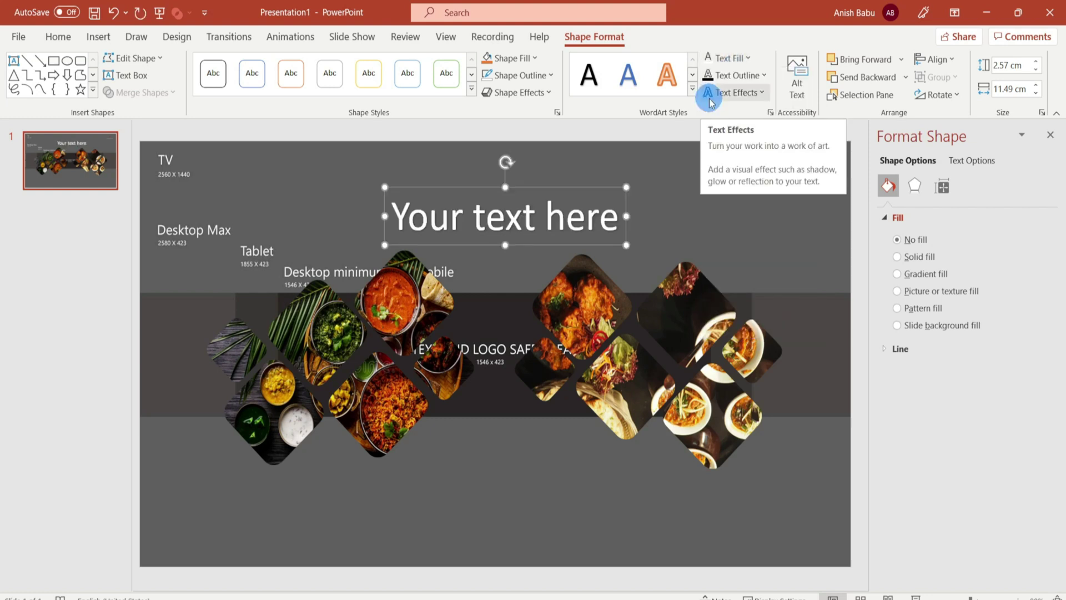
Replace the WordArt placeholder text with "Kitchen Jungle"
click(565, 217)
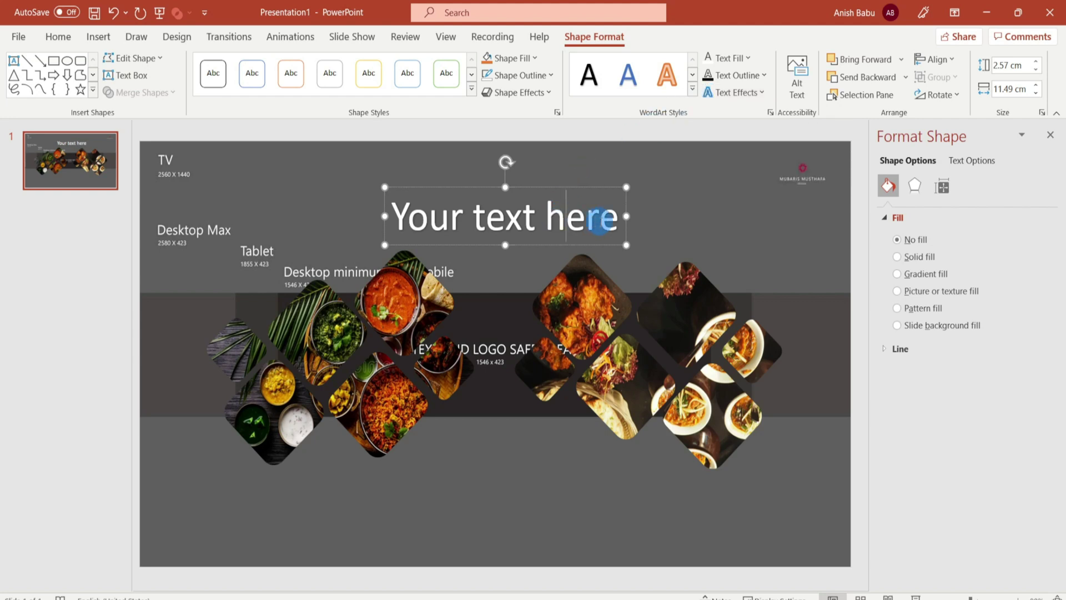
drag(618, 222, 437, 221)
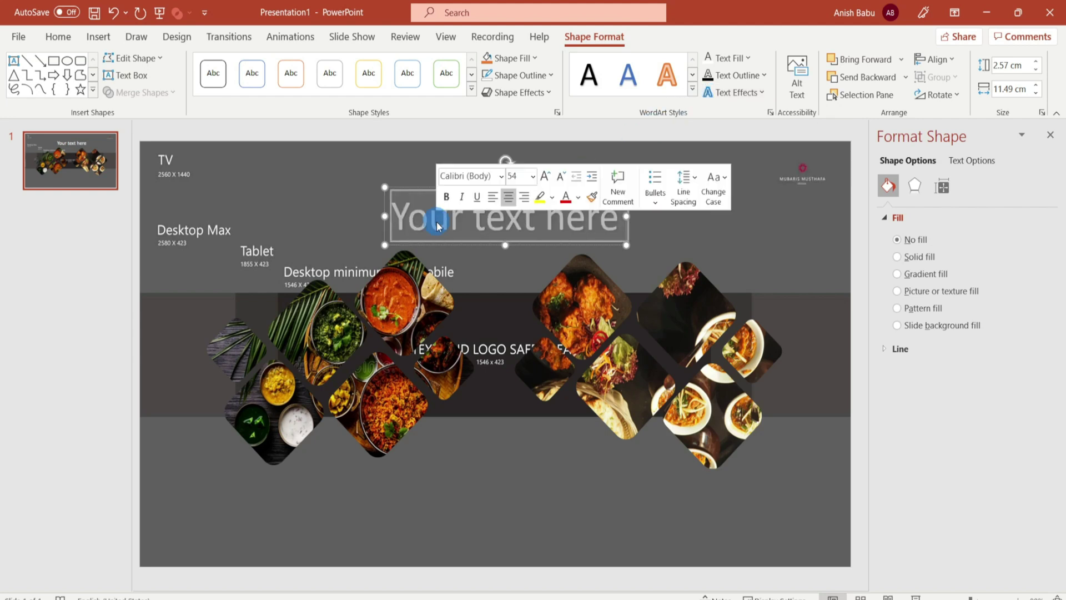
text(Kitchen)
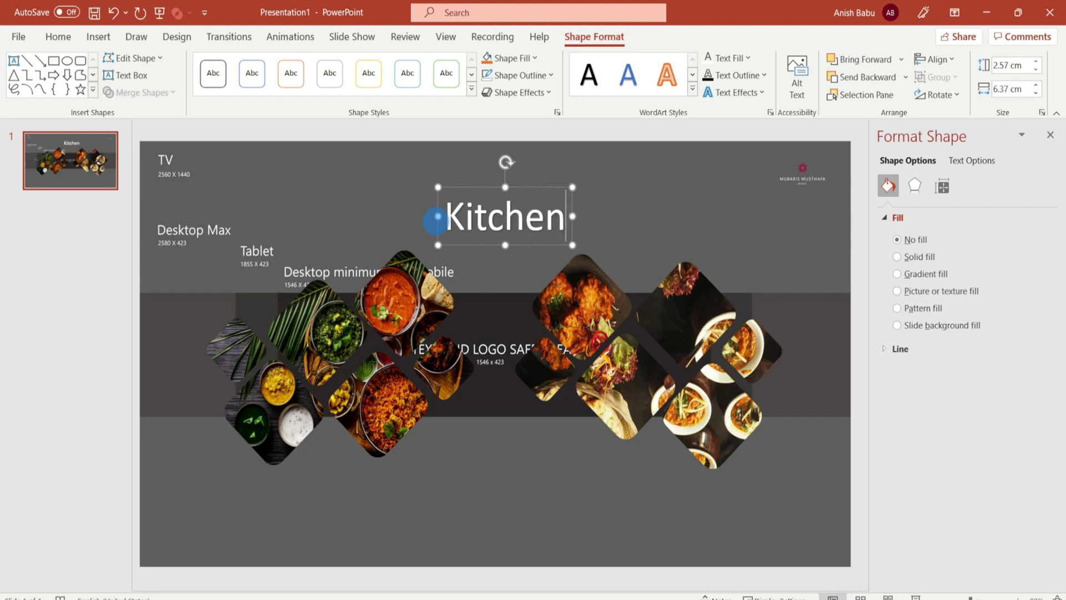
text( Jungle)
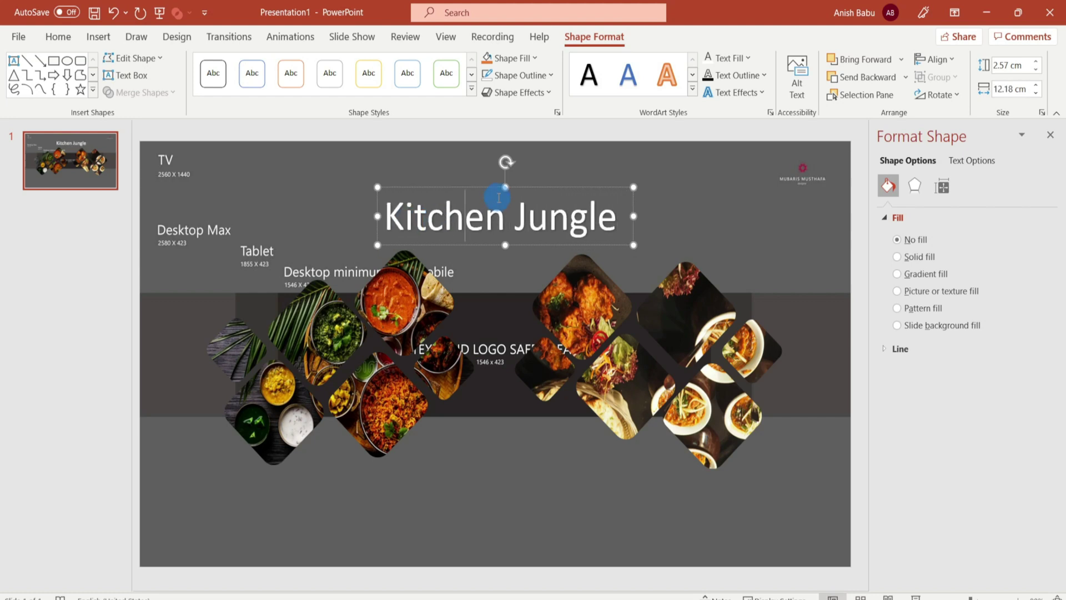
Set the "Kitchen Jungle" title's font to Aharoni at size 72
click(59, 37)
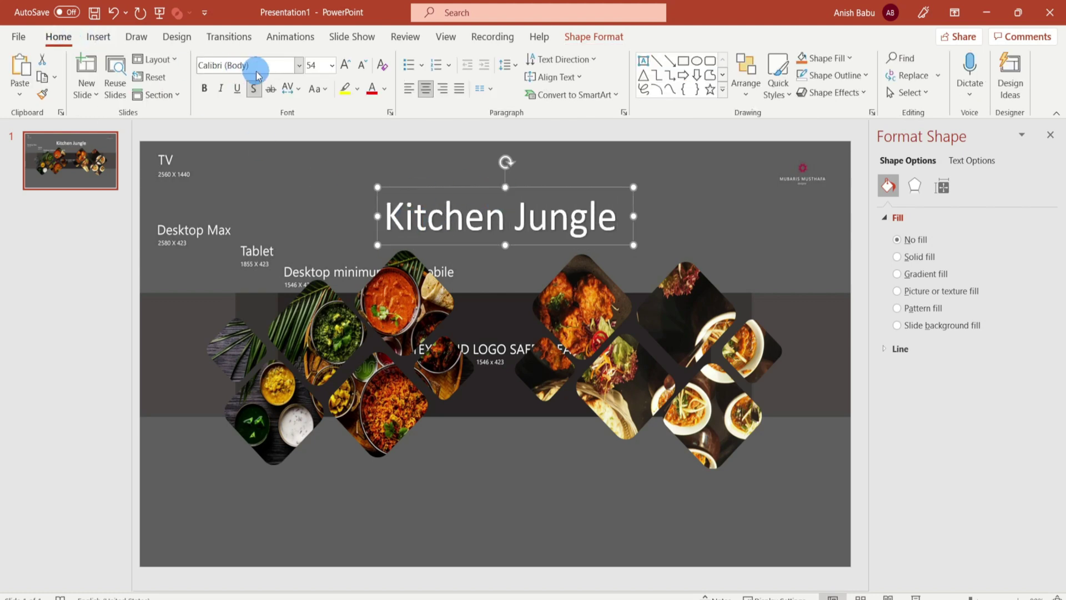
click(299, 65)
click(233, 227)
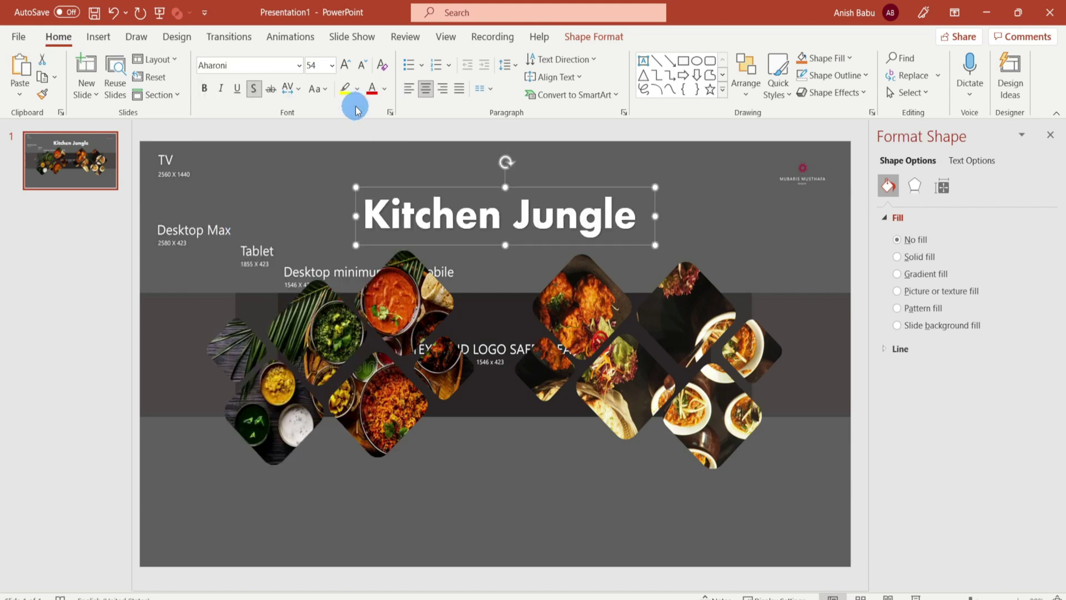
click(331, 69)
click(312, 438)
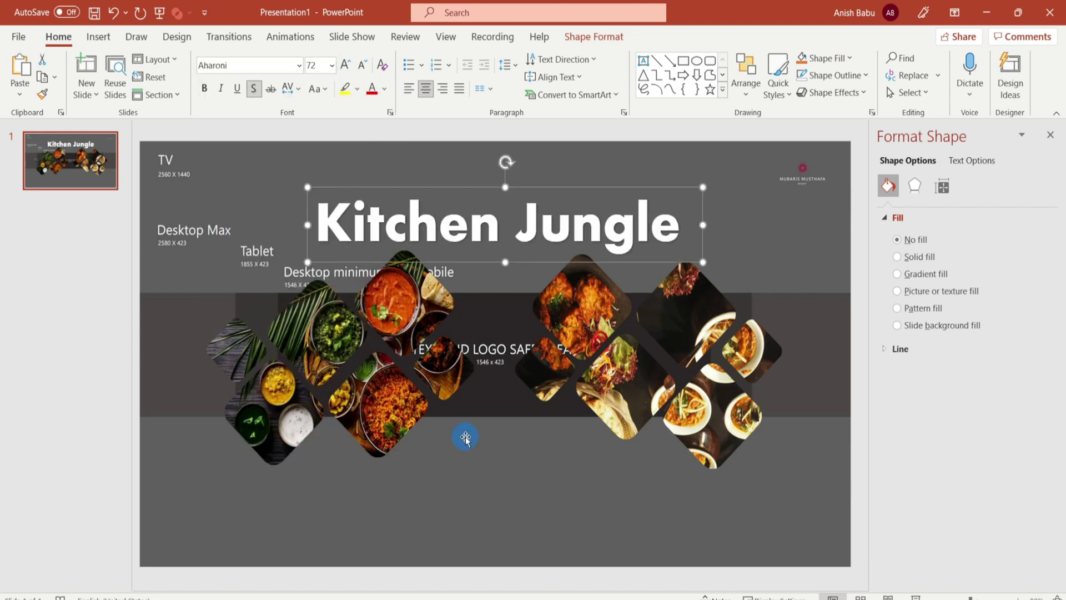
Search the stock icons for "cook", insert the outlined chef's hat icon, and place it above the title
click(97, 38)
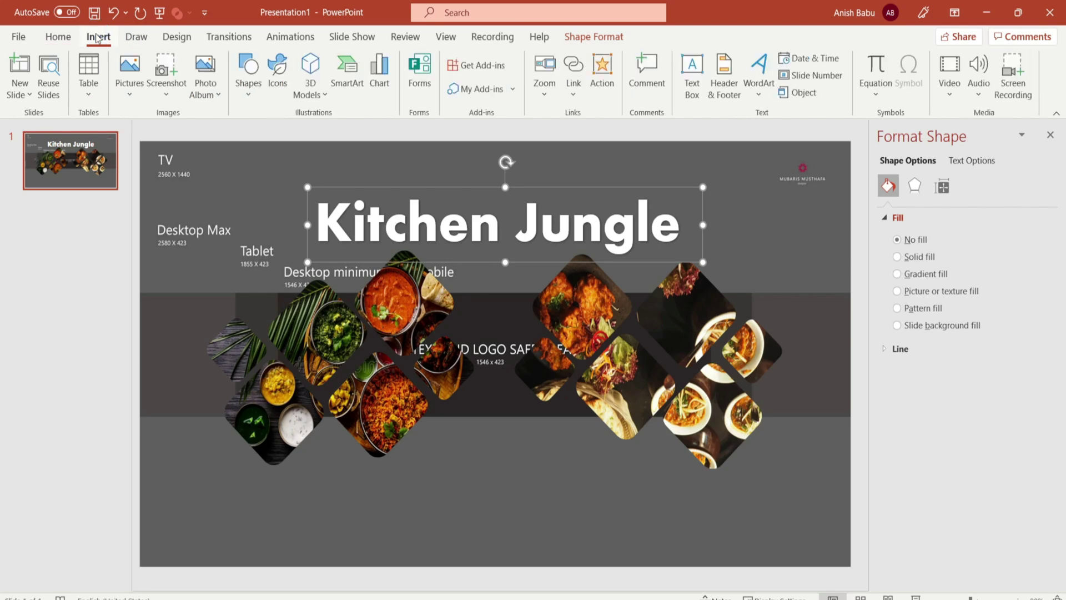
click(283, 88)
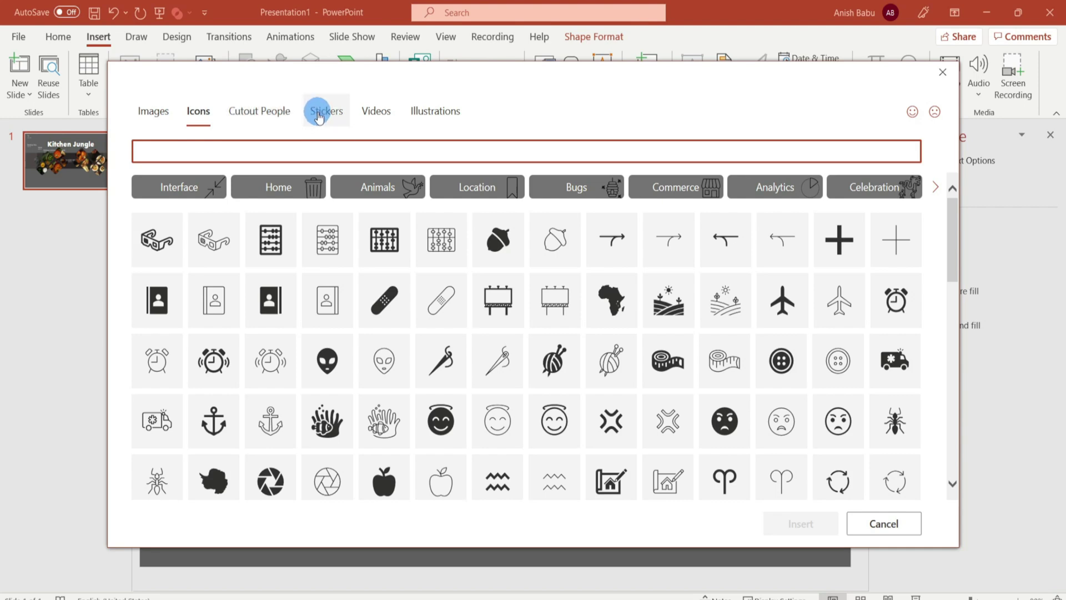
click(429, 113)
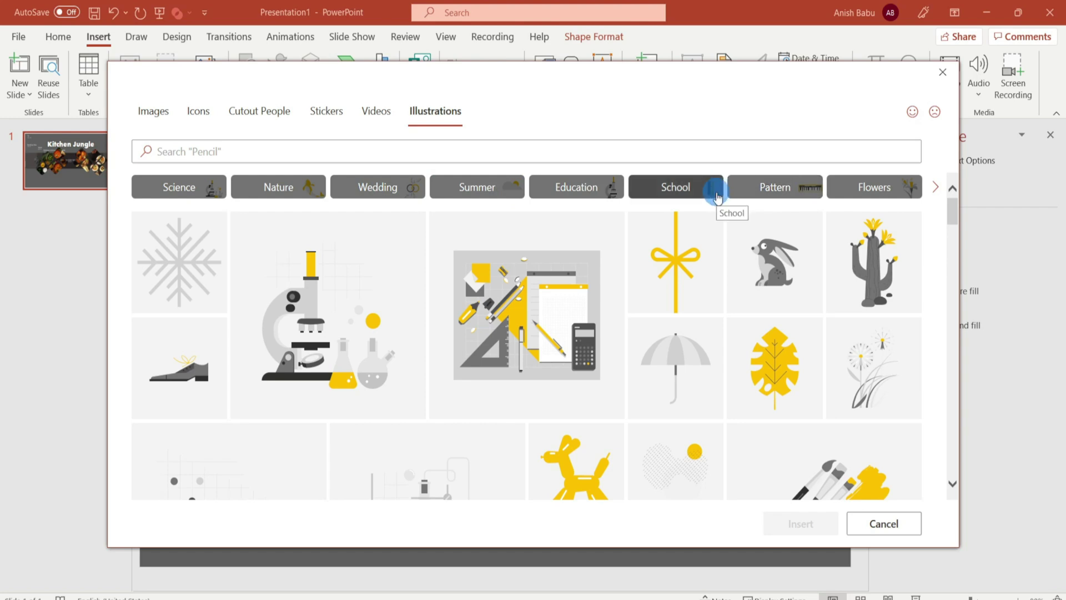
click(198, 111)
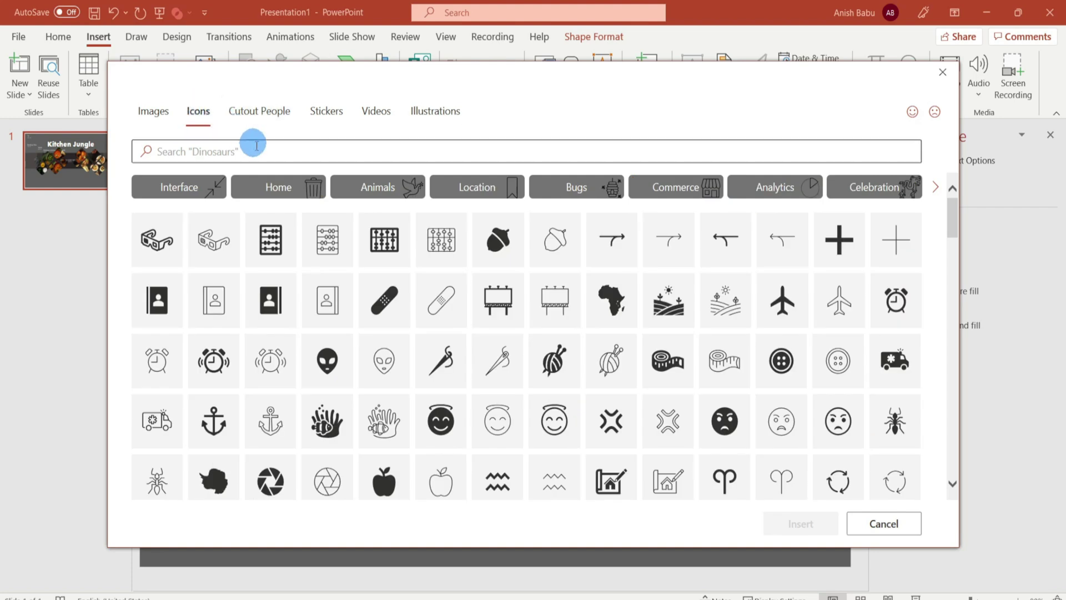
click(267, 152)
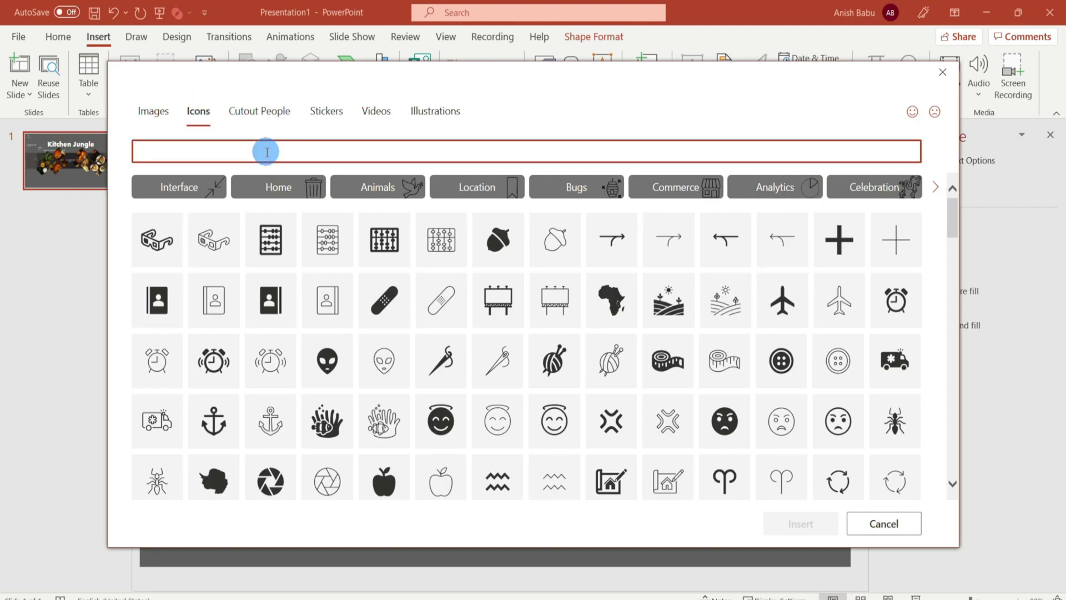
text(cook)
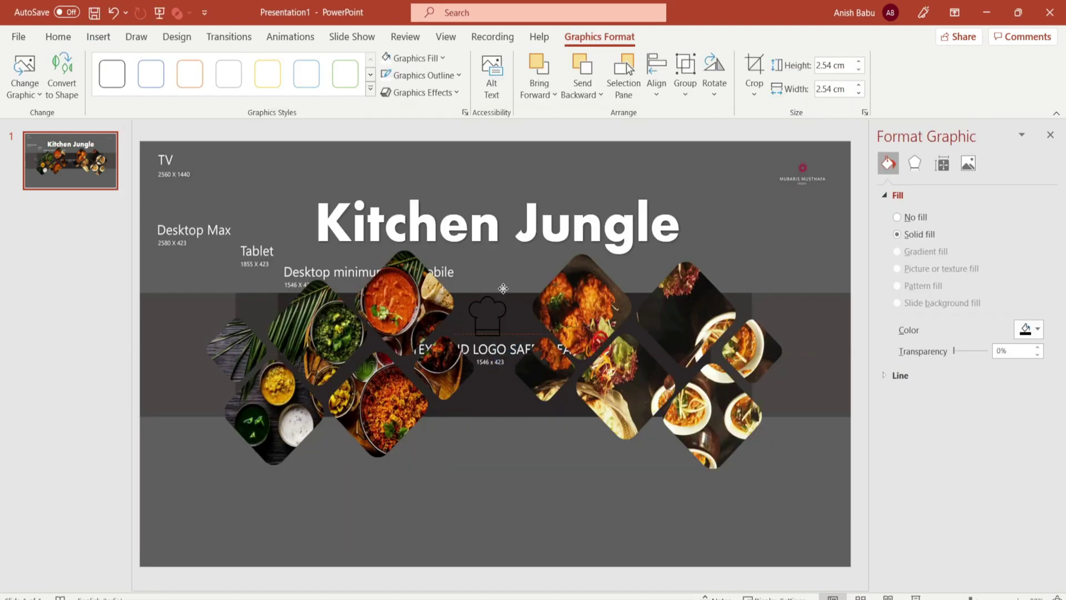
drag(504, 286, 503, 165)
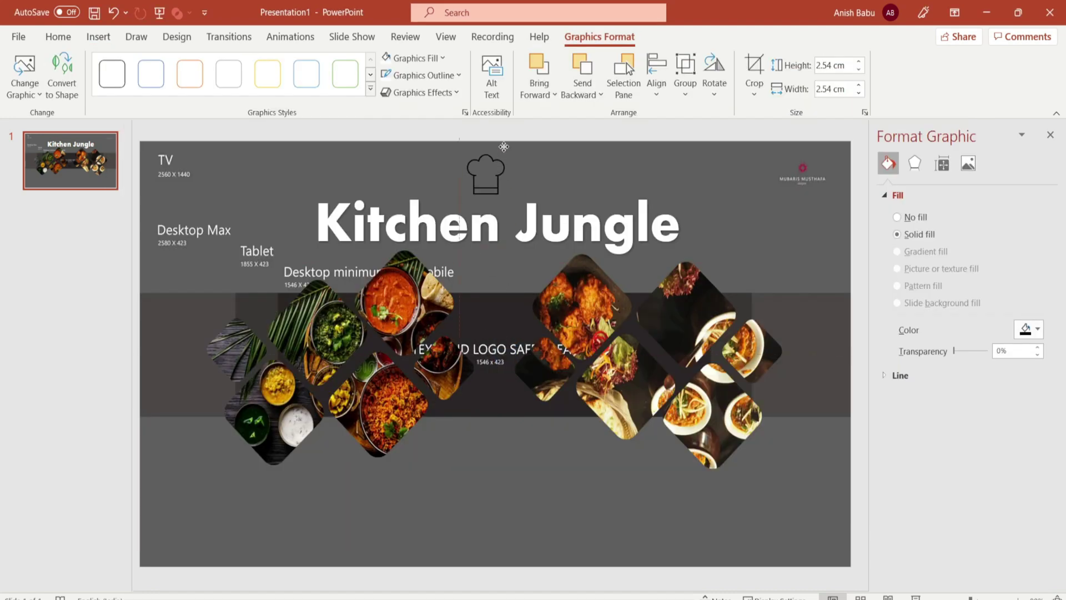
click(507, 166)
Give the chef's hat icon a white fill and a white outline 3 pt thick
click(583, 39)
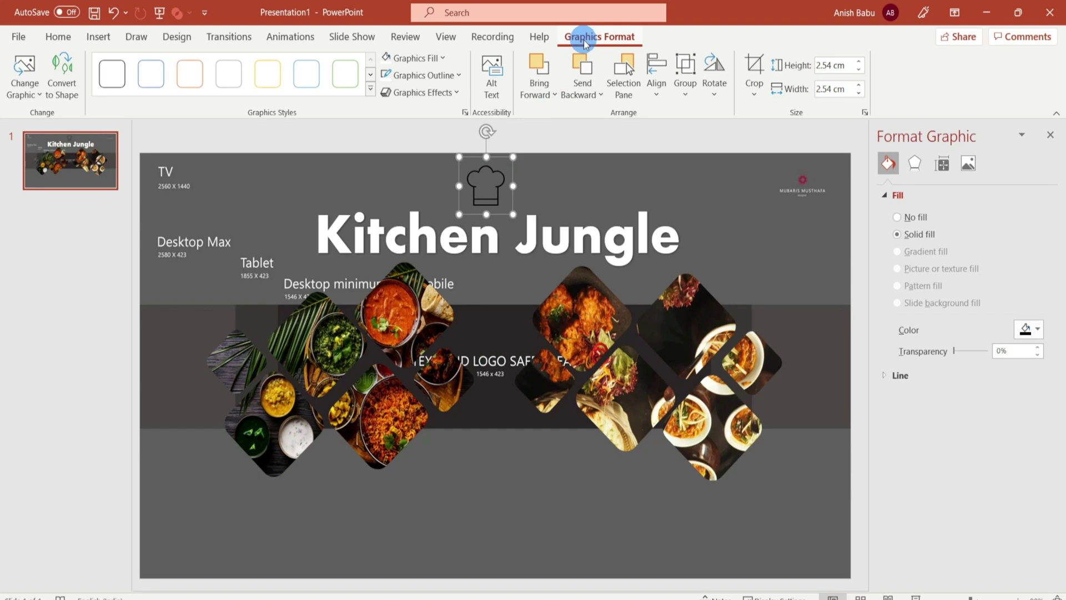
click(442, 60)
click(384, 98)
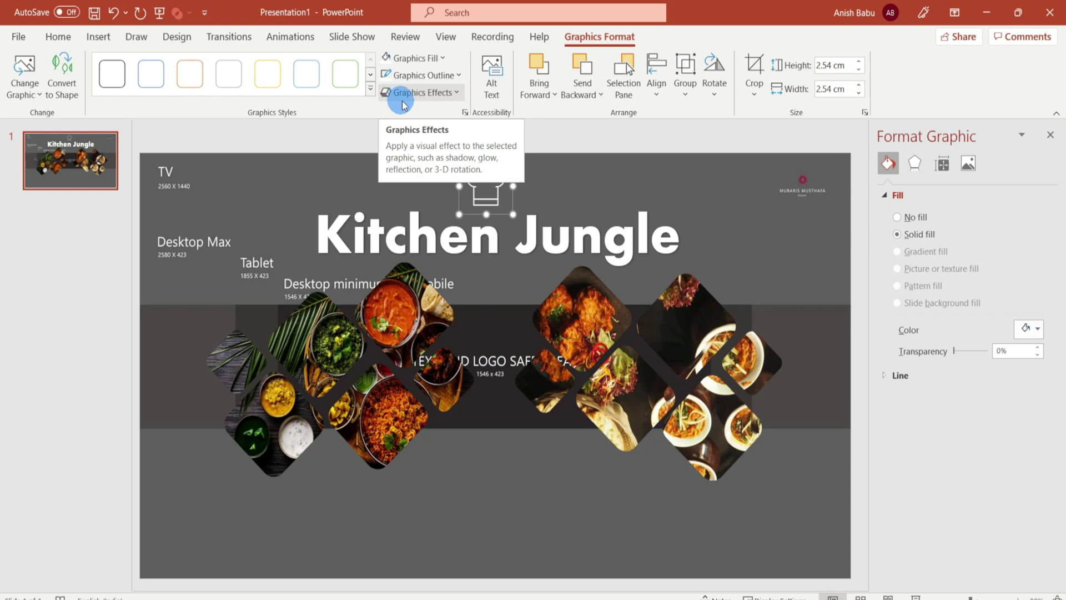
click(463, 78)
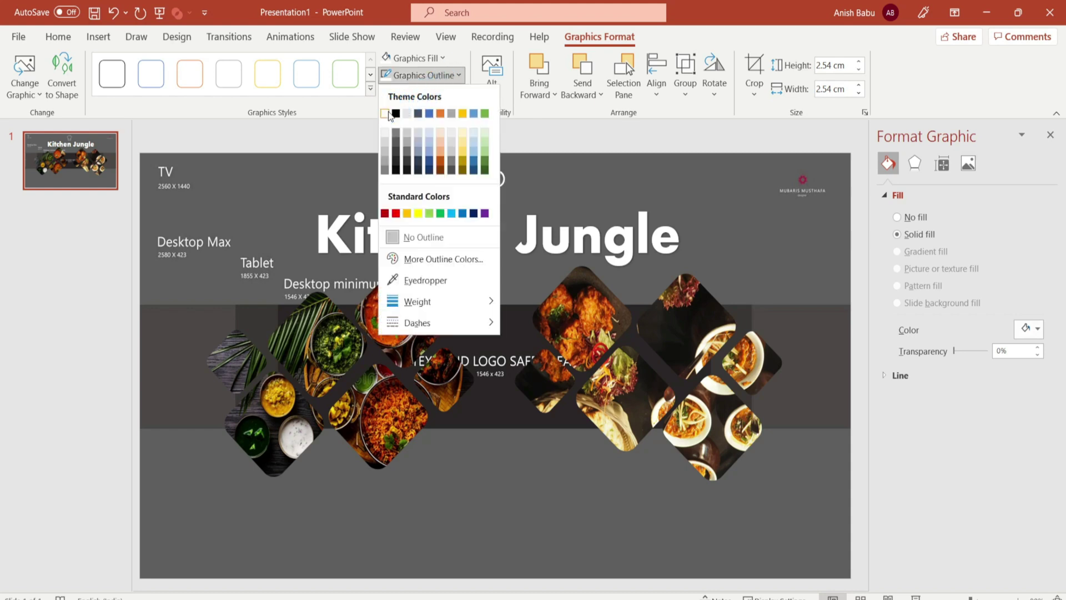
click(389, 112)
click(459, 78)
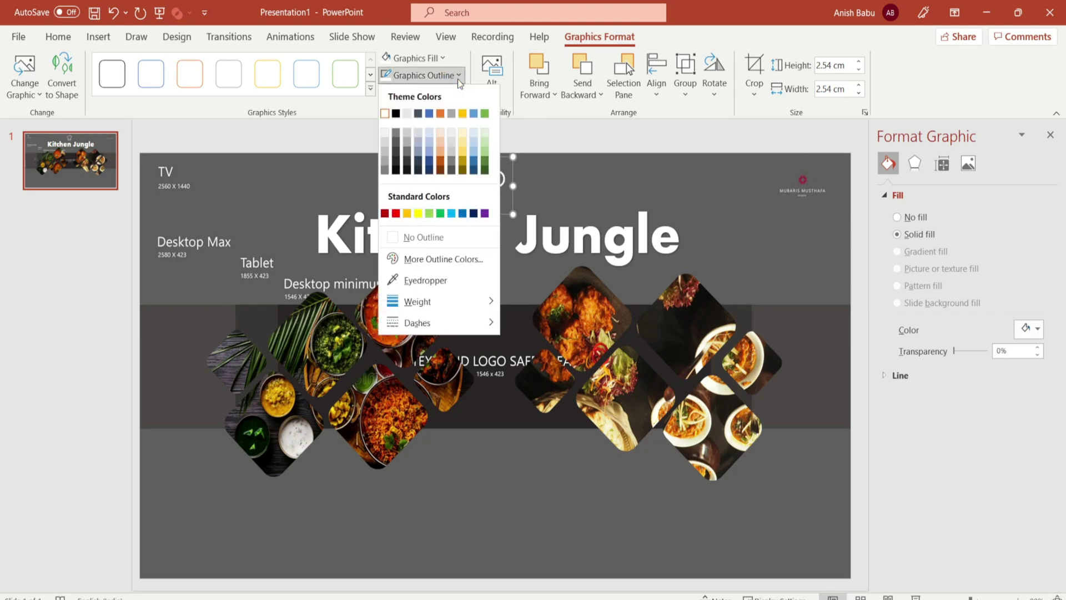
mouse_move(445, 301)
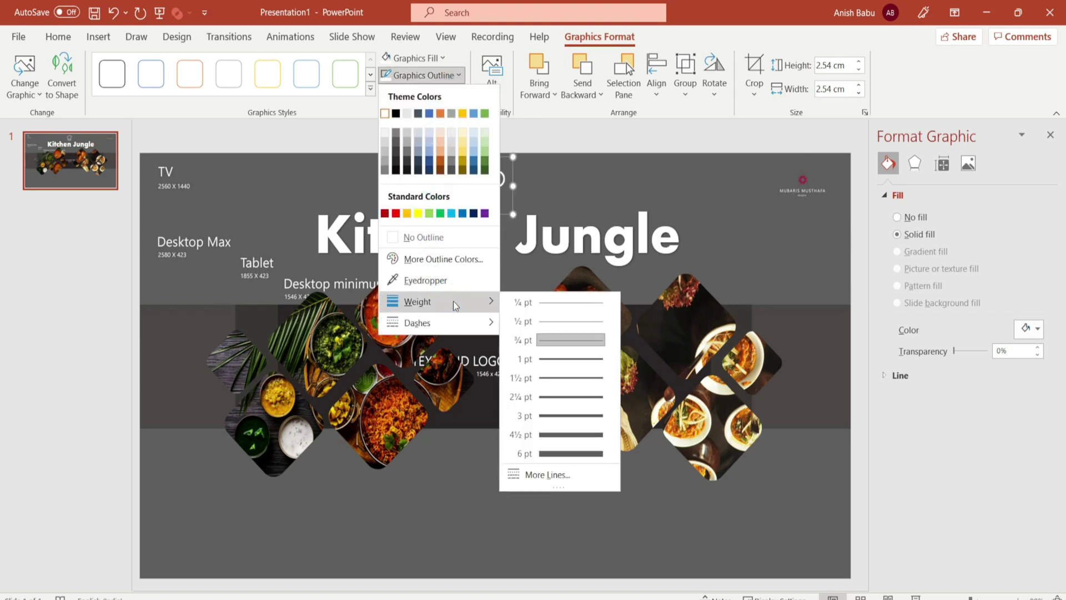
click(552, 423)
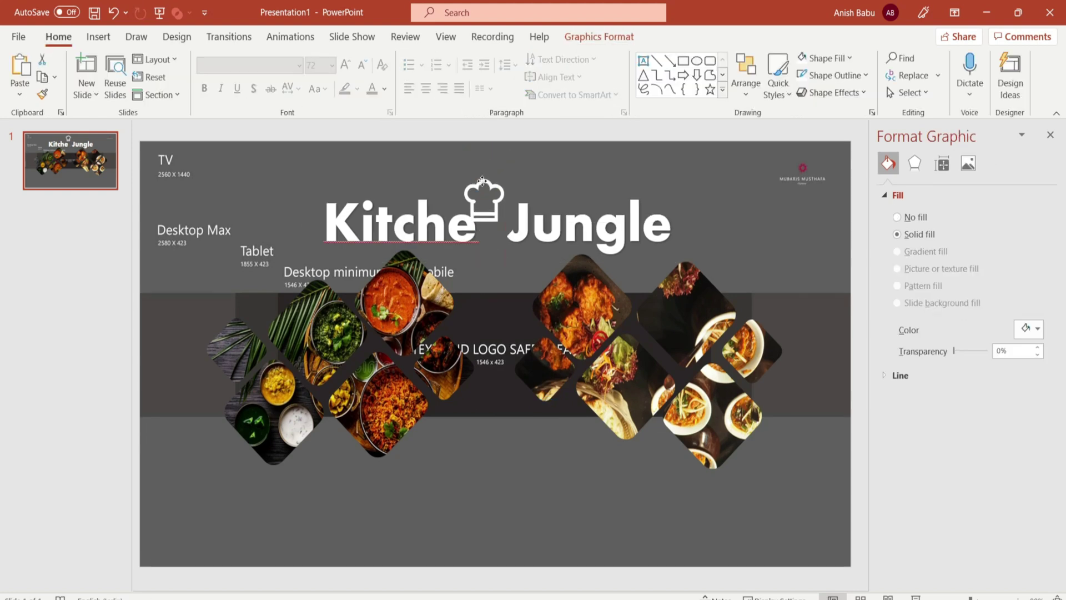
Widen the gap between "Kitche" and "Jungle" in the title and fit the chef's hat icon in place of the "n"
click(531, 230)
click(497, 226)
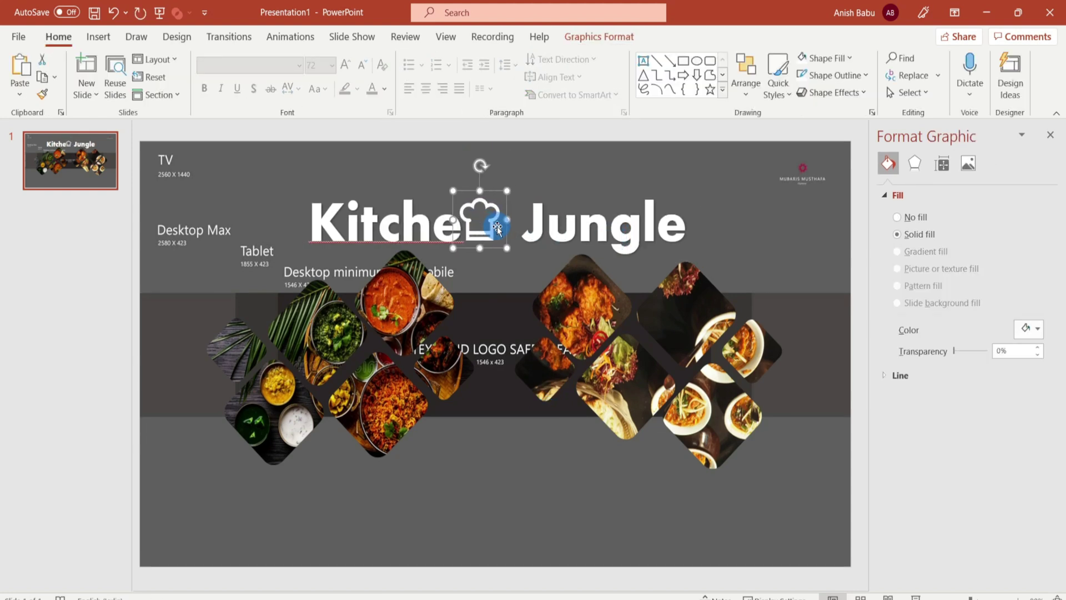
Group the chef's hat icon with the "Kitchen Jungle" title and move the group down over the centre of the food photos
click(493, 217)
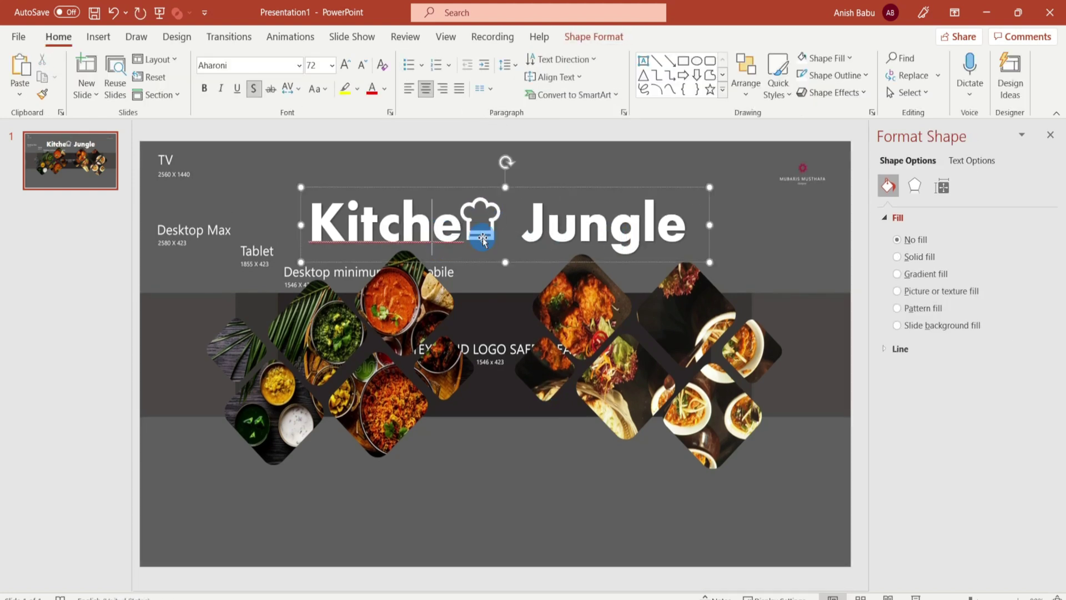
click(493, 207)
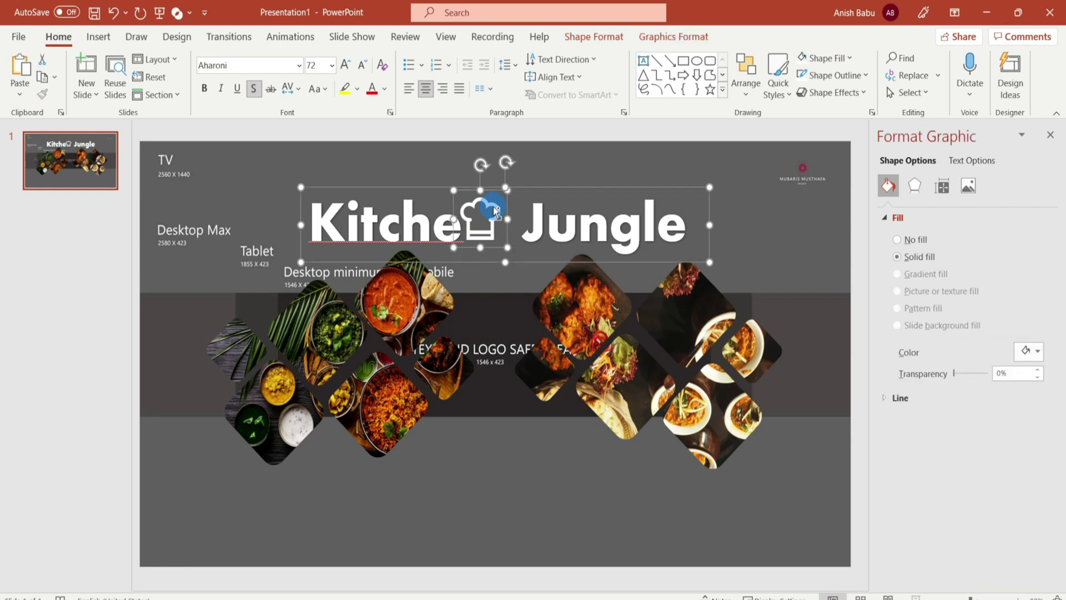
right_click(494, 207)
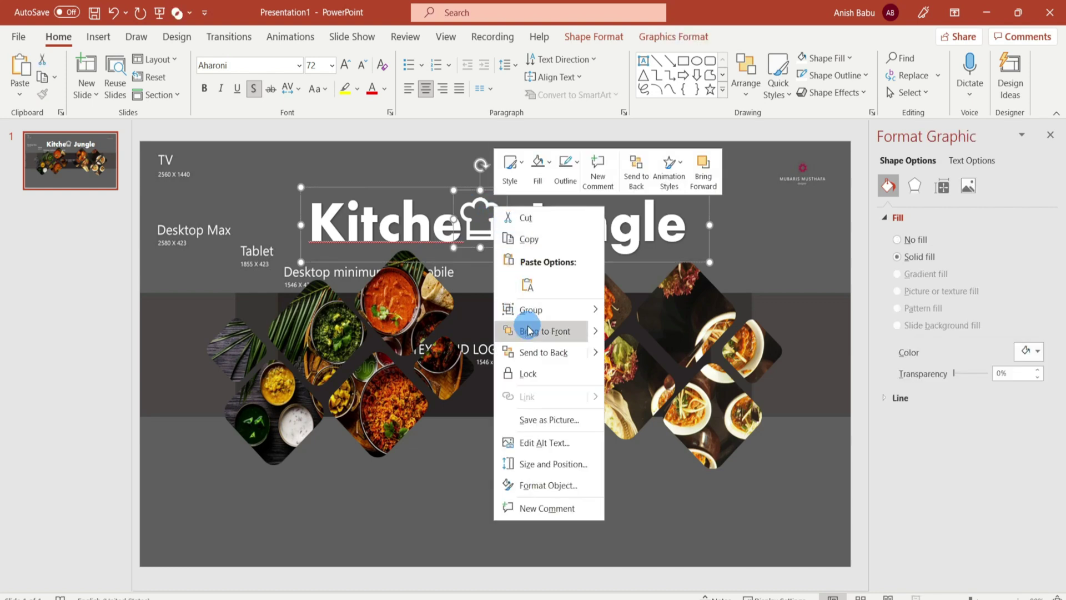
mouse_move(549, 310)
click(646, 318)
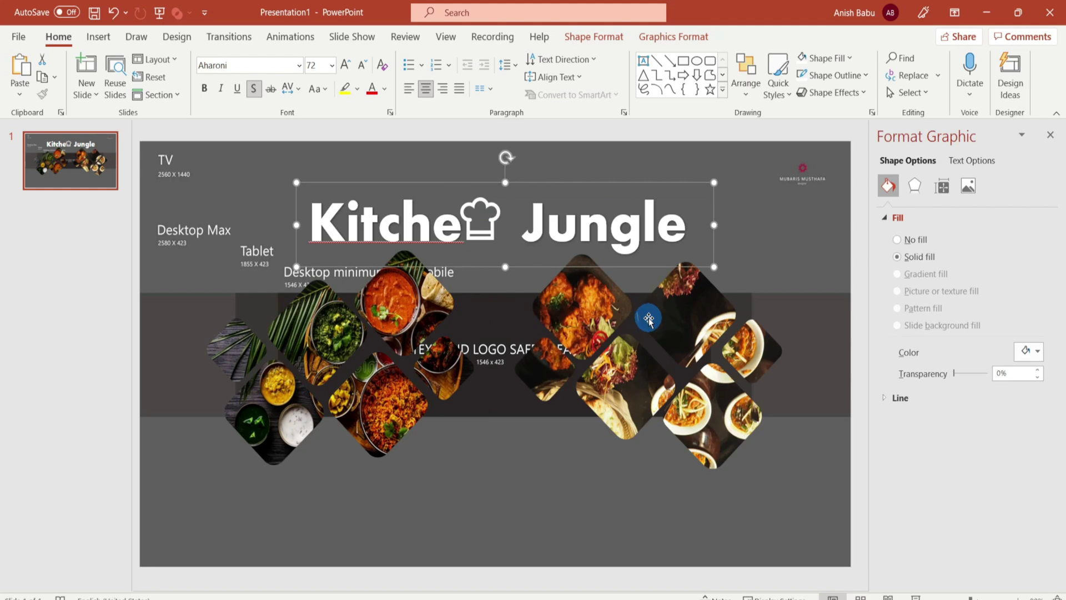
drag(590, 181, 612, 290)
Add a WordArt tagline reading "A messy kitchen is a sign of happiness" in Aharoni at size 24
click(99, 36)
click(761, 78)
click(765, 126)
text(A messy kitchen is a sign of happiness)
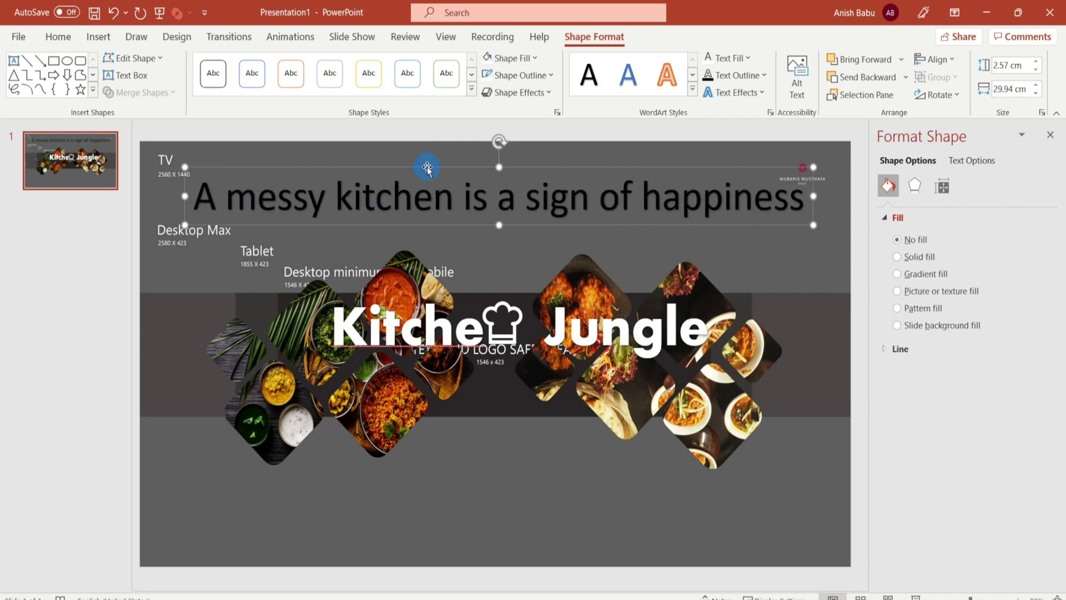
click(58, 37)
click(339, 60)
click(325, 256)
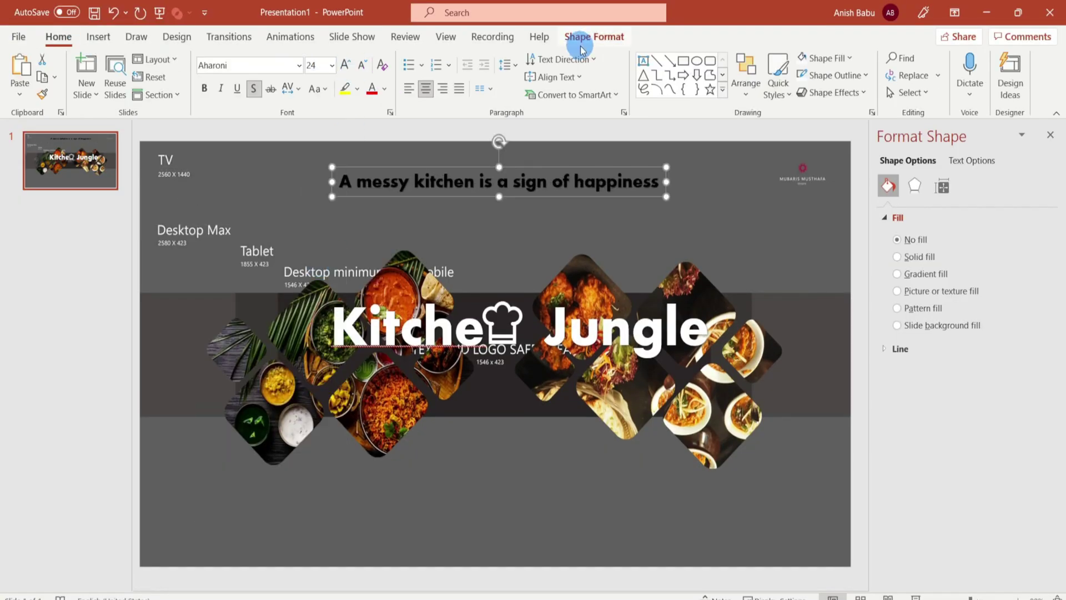
Make the tagline's text white and place it directly beneath the title, lined up with the end of "Jungle"
click(594, 37)
click(727, 57)
click(718, 96)
drag(583, 189, 631, 378)
Delete the banner template picture from the background and draw a rectangle covering the whole slide
click(594, 509)
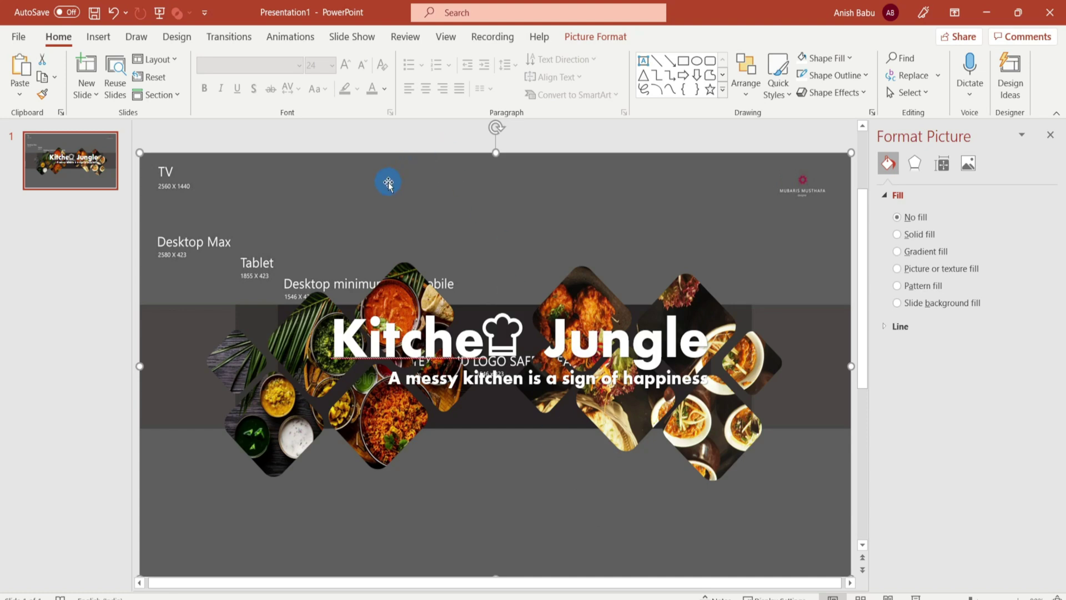
key(Delete)
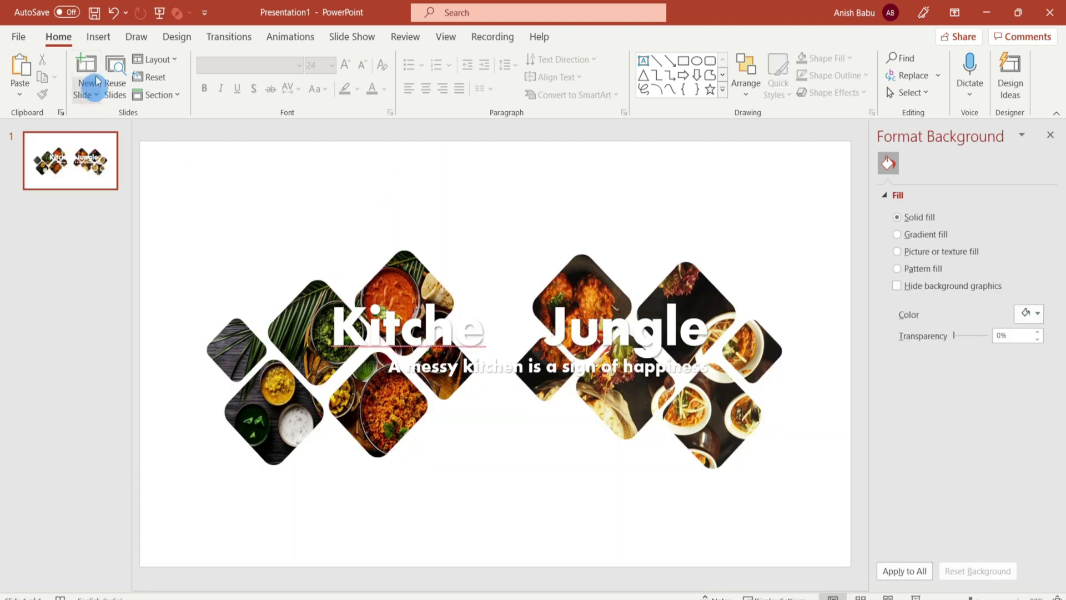
click(96, 38)
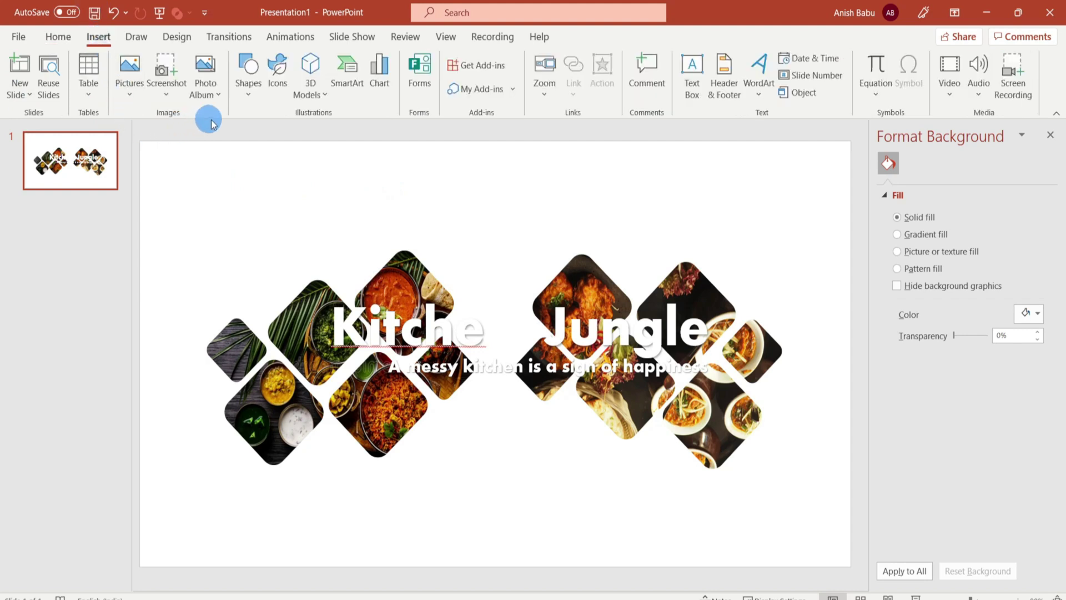
click(248, 98)
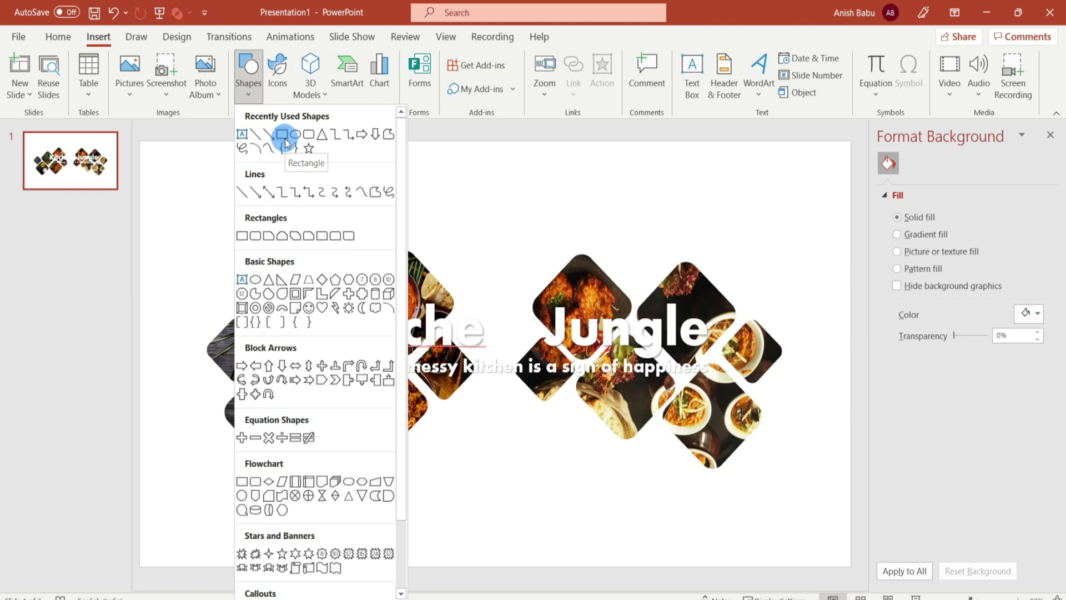
click(285, 139)
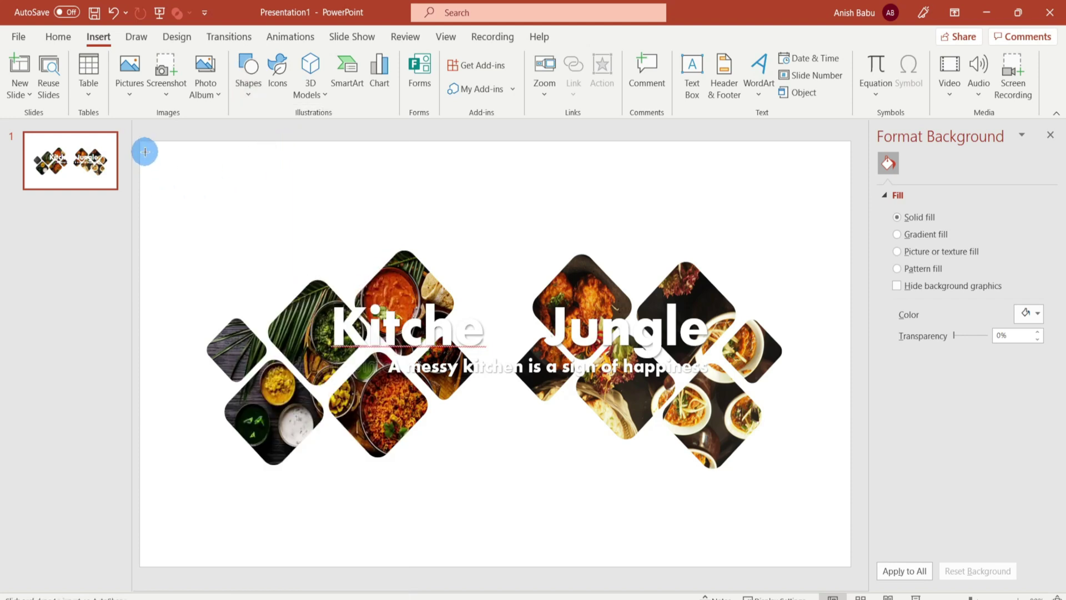
mouse_move(139, 142)
mouse_down()
mouse_move(261, 388)
mouse_move(309, 566)
mouse_move(726, 575)
mouse_move(850, 566)
mouse_up()
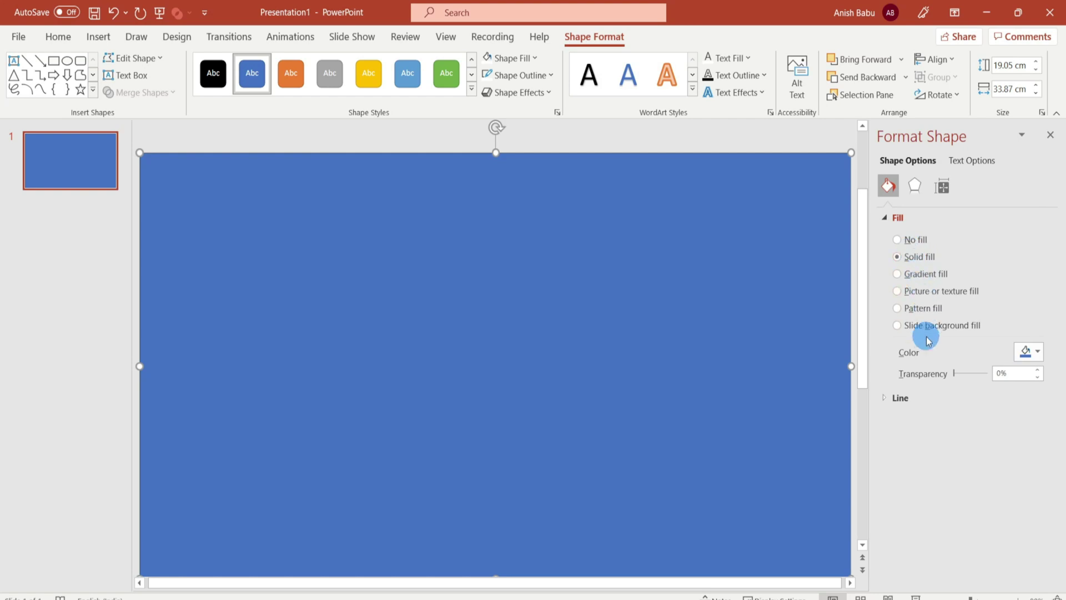
Give the full-slide rectangle a solid black fill and no outline
click(1021, 358)
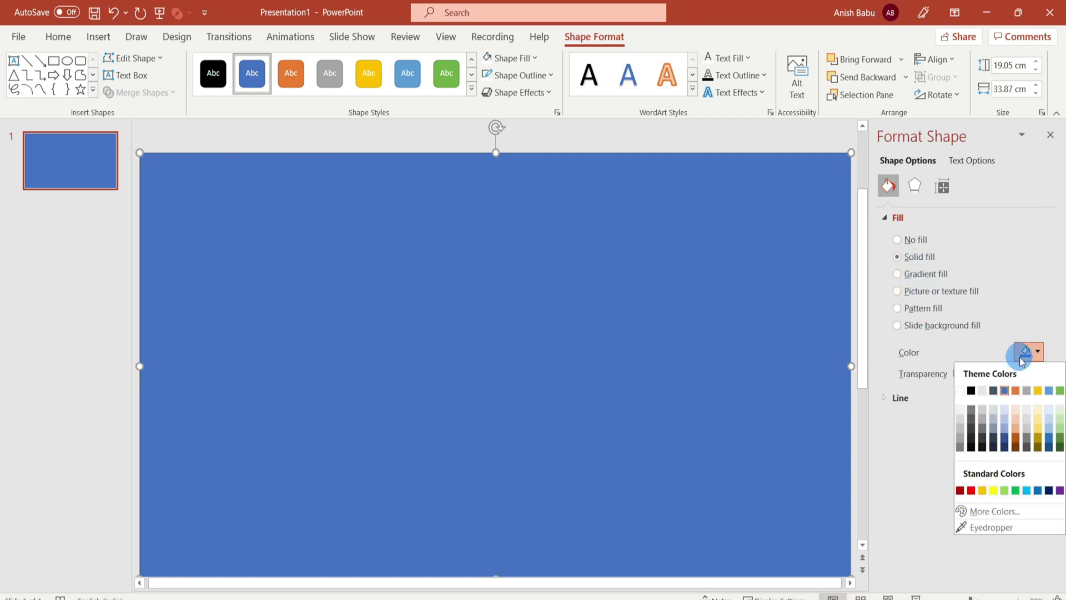
click(970, 390)
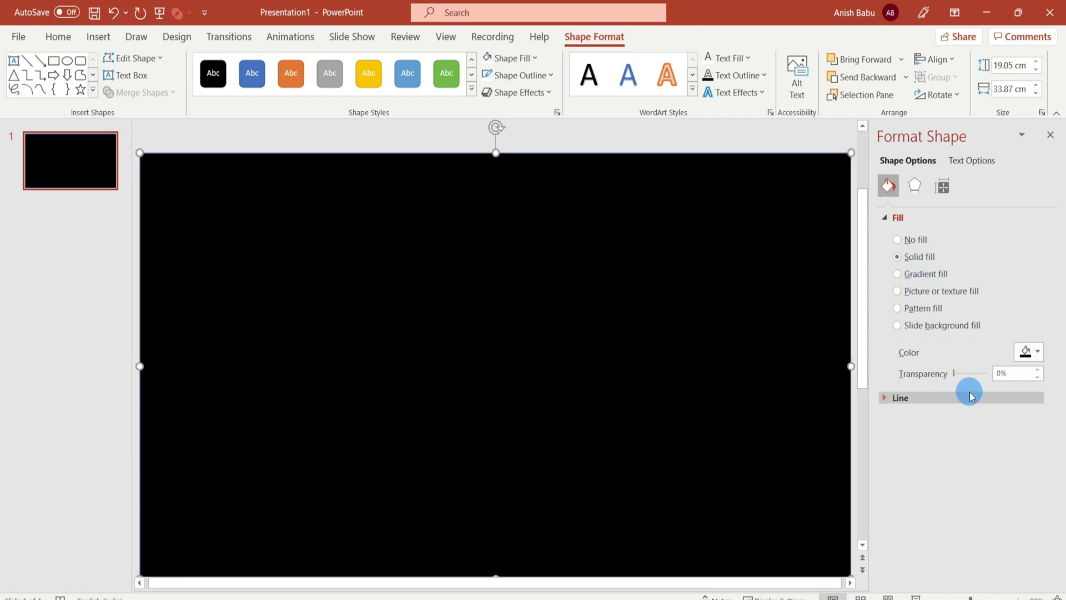
right_click(719, 255)
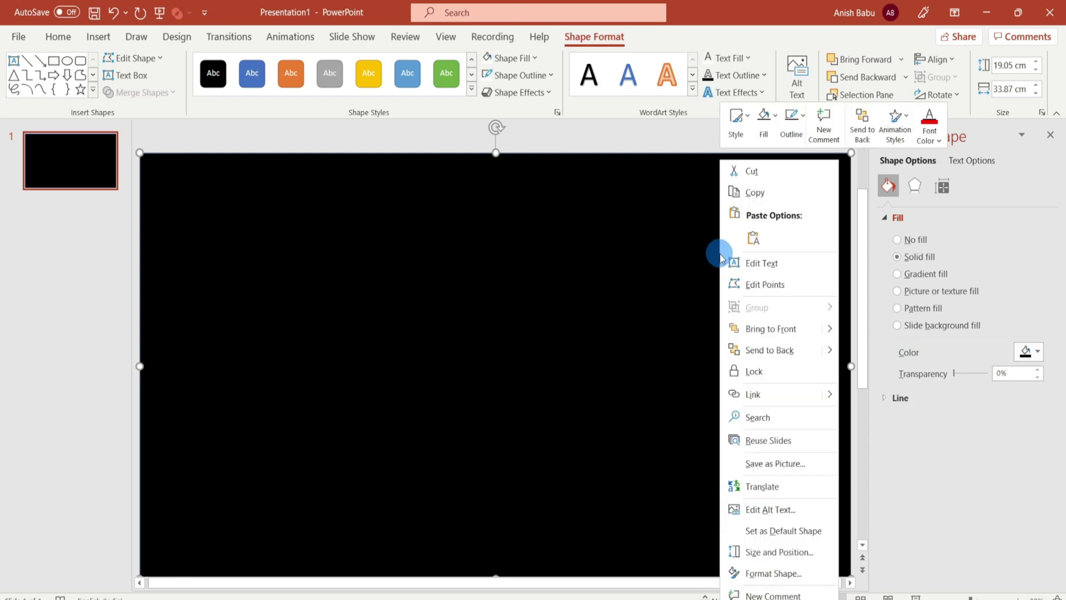
click(791, 116)
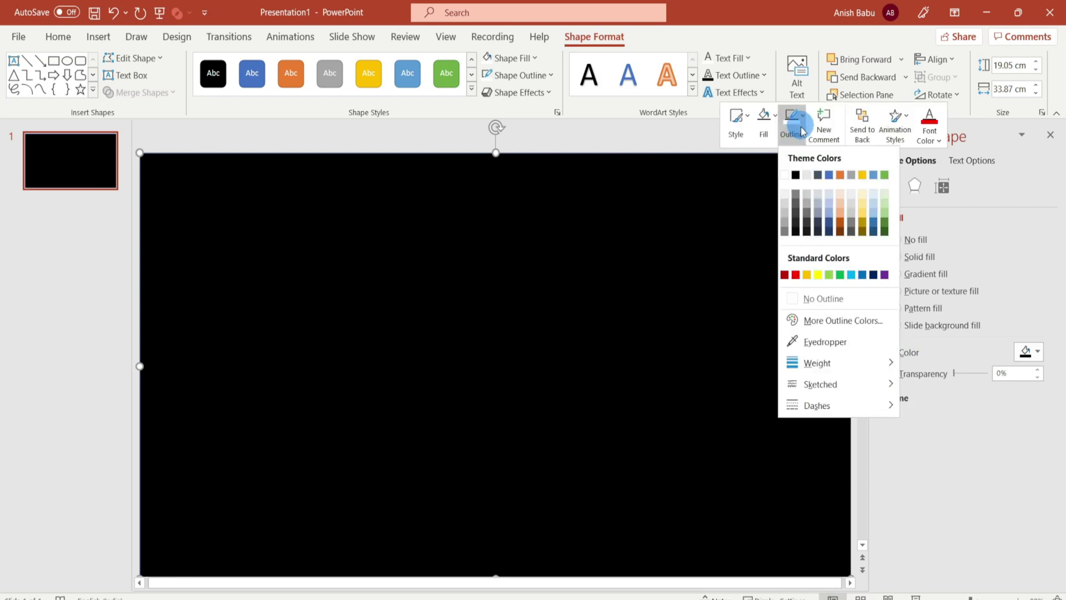
click(830, 299)
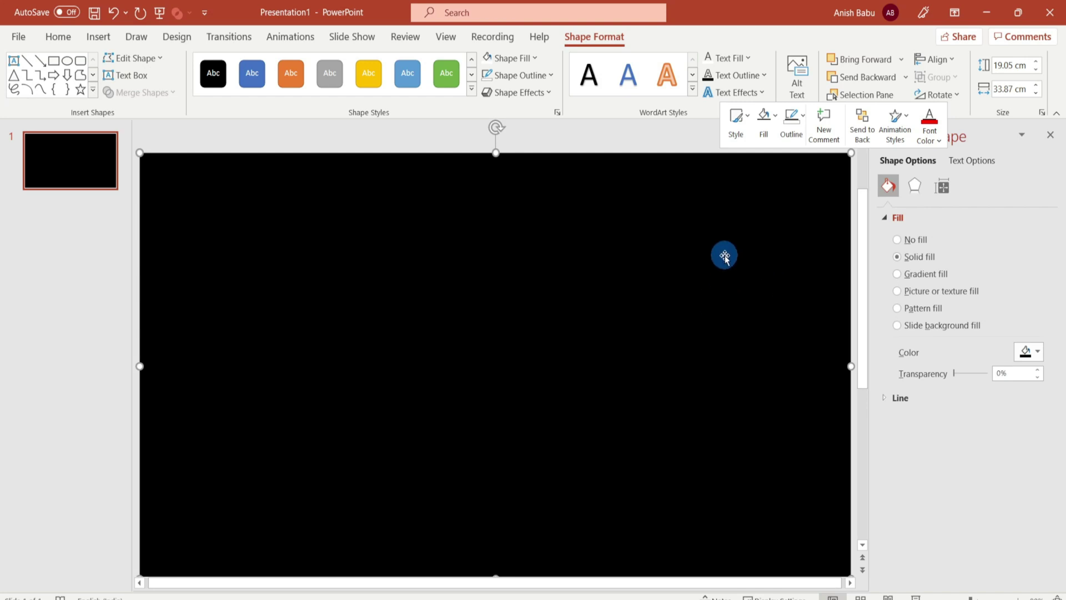
Send the black rectangle to the back, behind the food photos, title and tagline
right_click(725, 259)
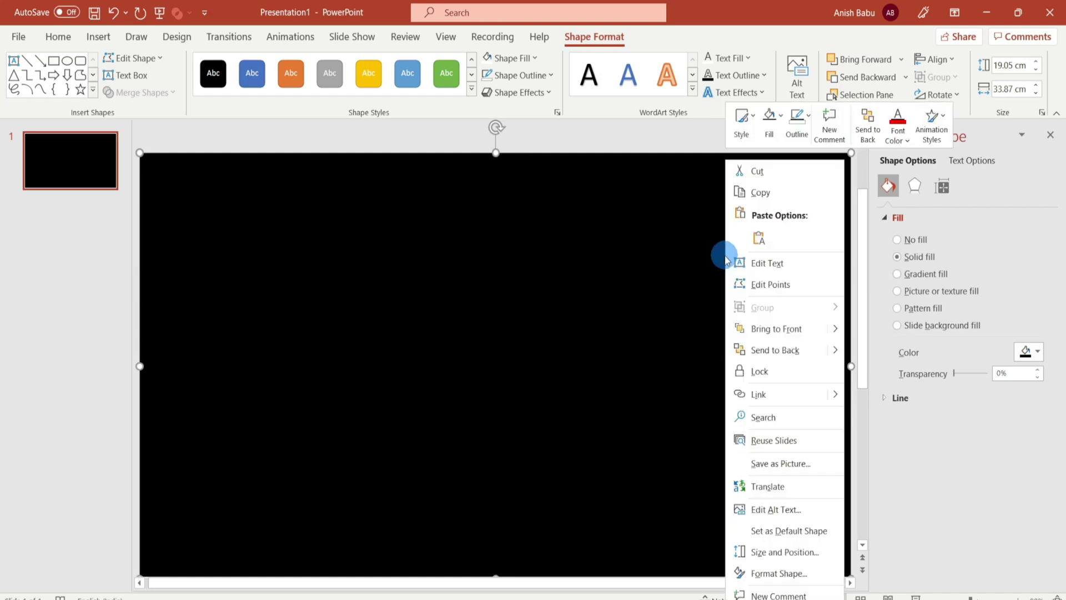
click(766, 348)
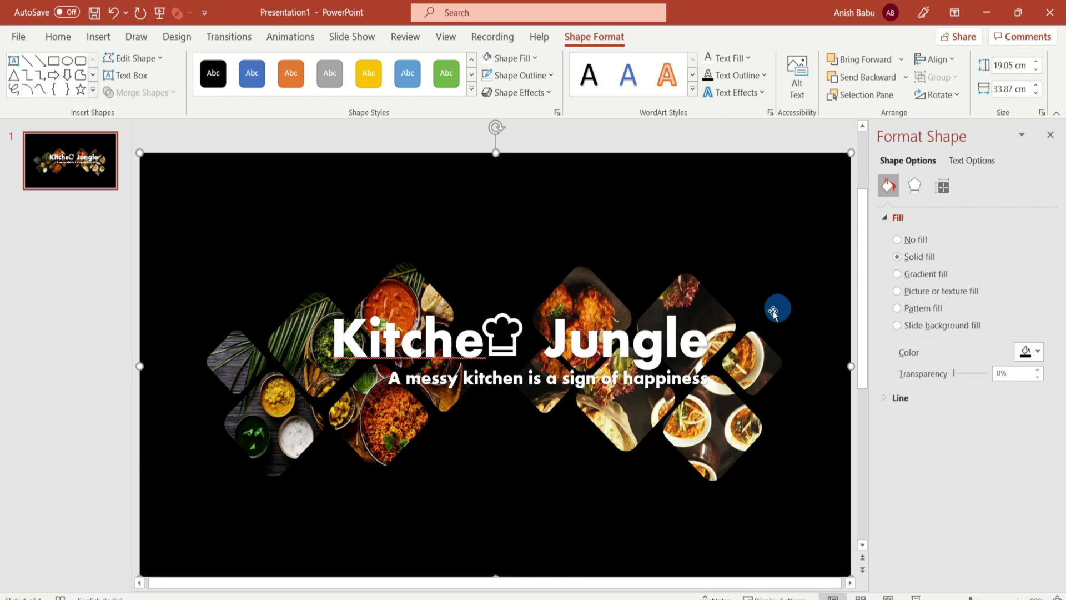
Apply a warmer color tone preset to the left and right food-photo groups
click(323, 364)
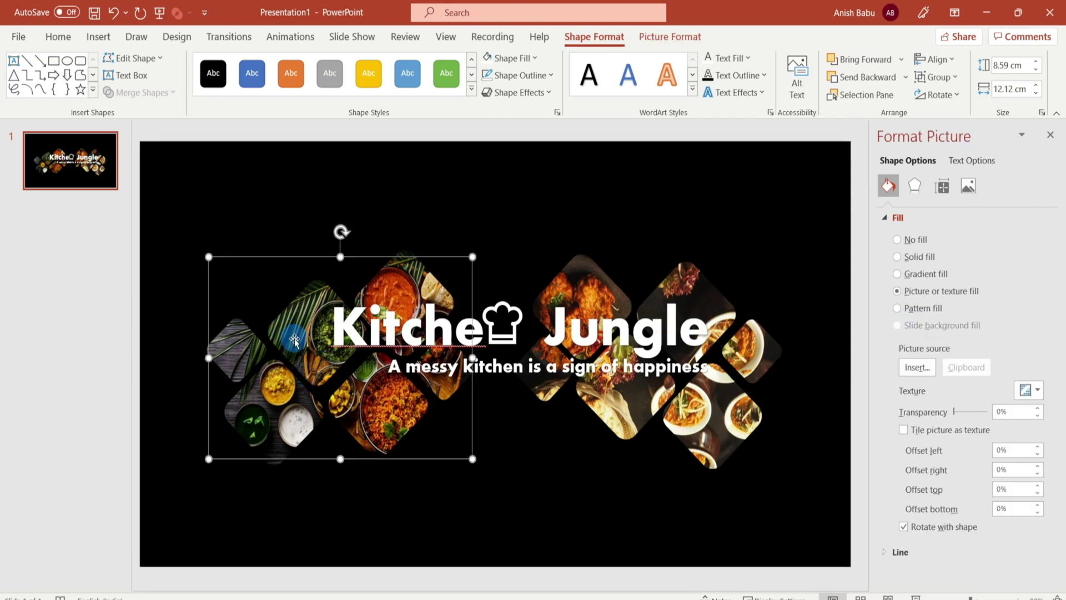
click(626, 87)
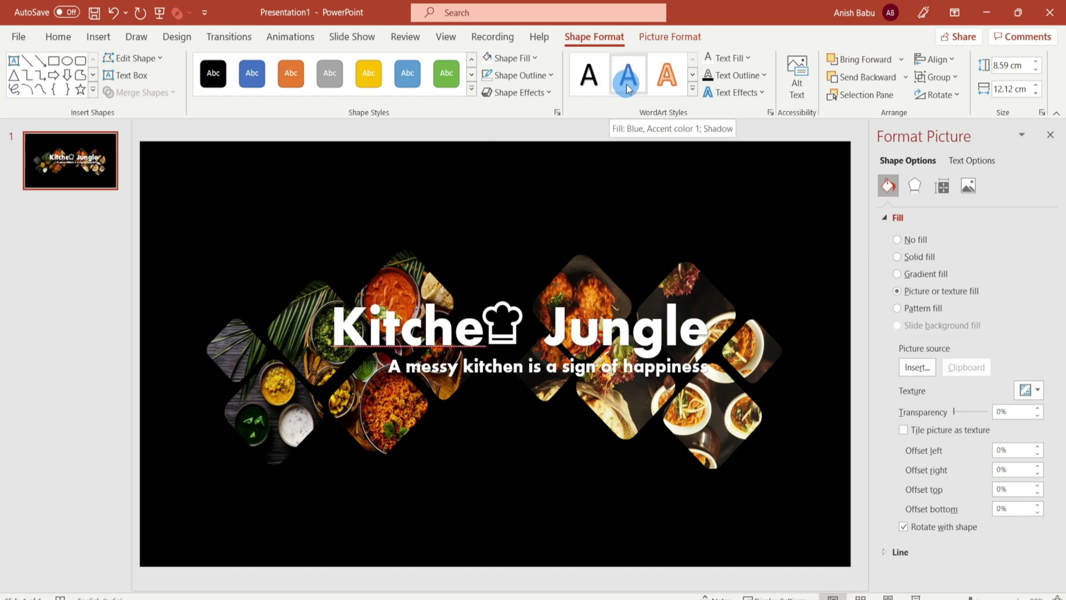
click(666, 44)
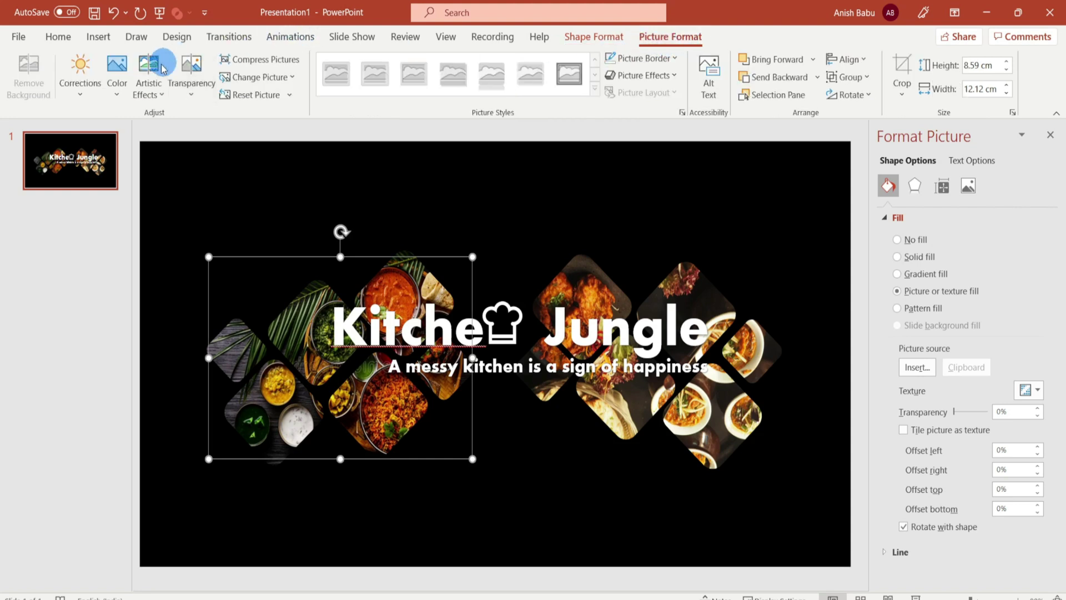
click(119, 88)
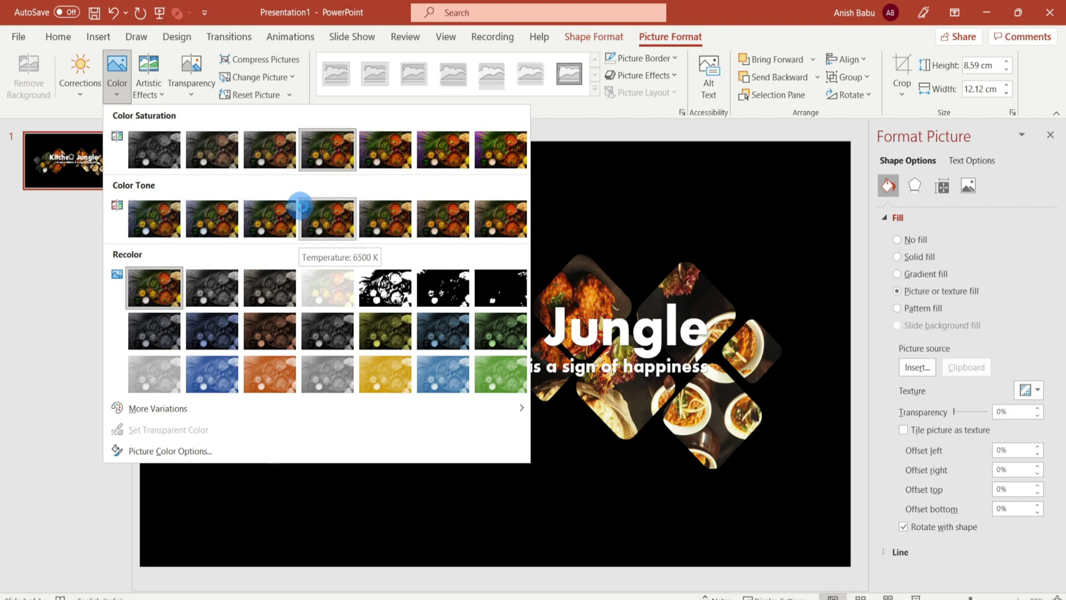
click(494, 218)
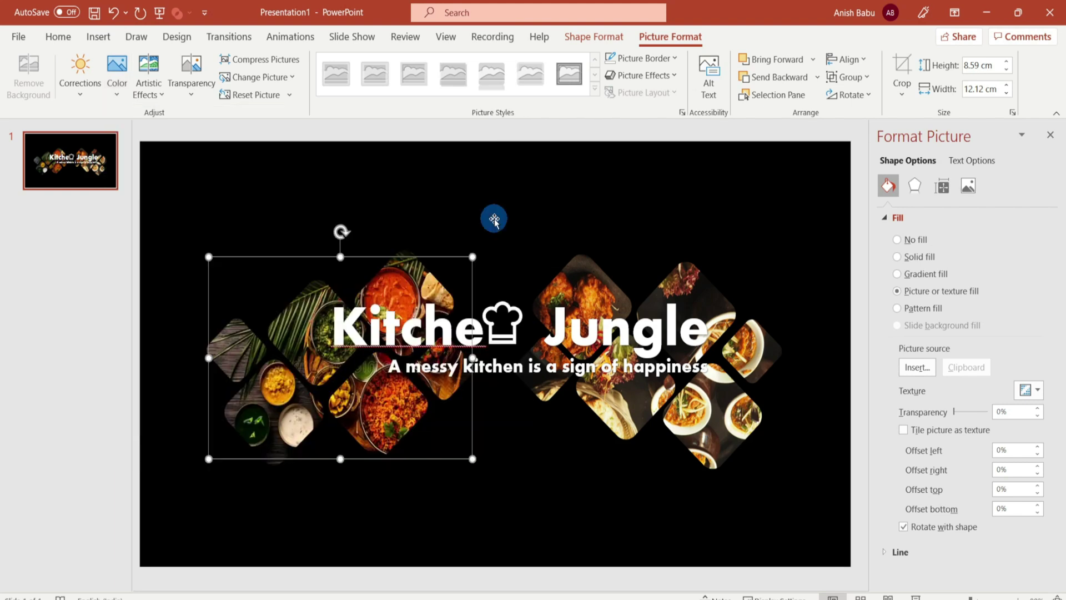
click(587, 291)
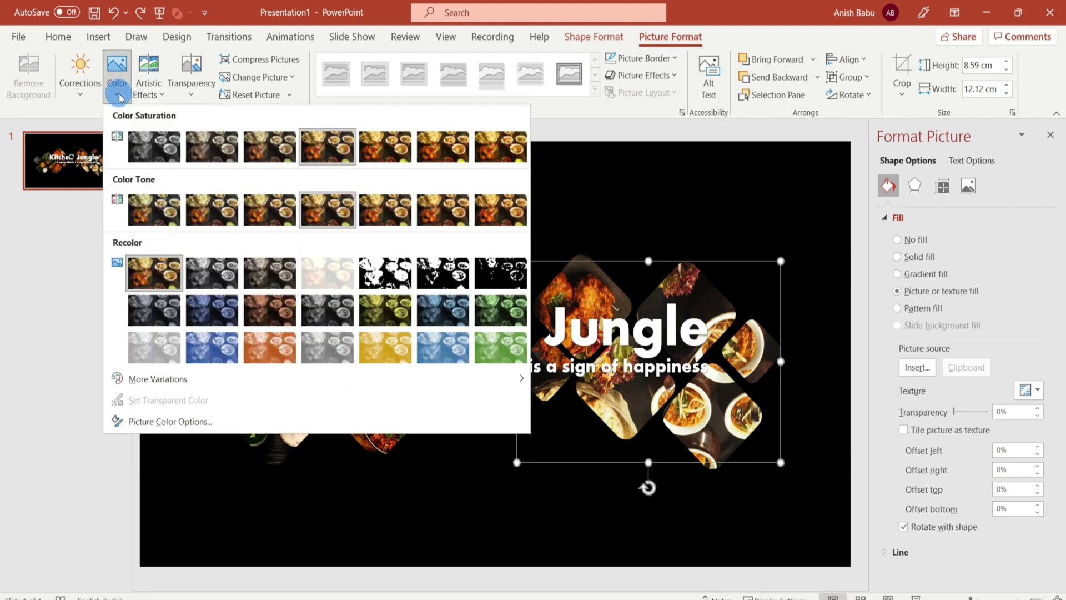
click(445, 203)
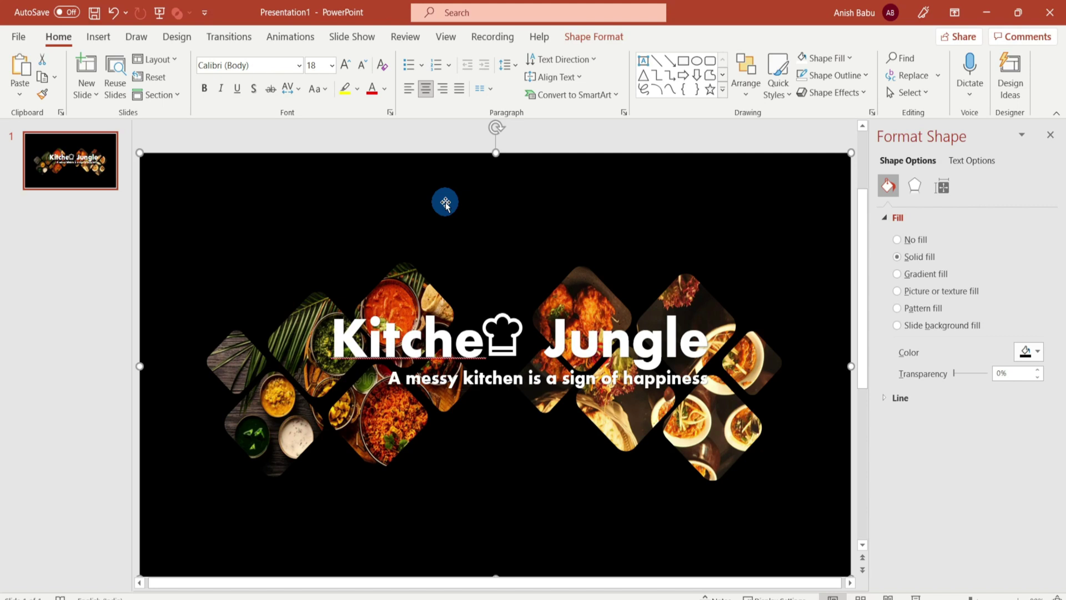
Start saving a copy of the banner with JPEG File Interchange Format (*.jpg) as the file type
click(15, 39)
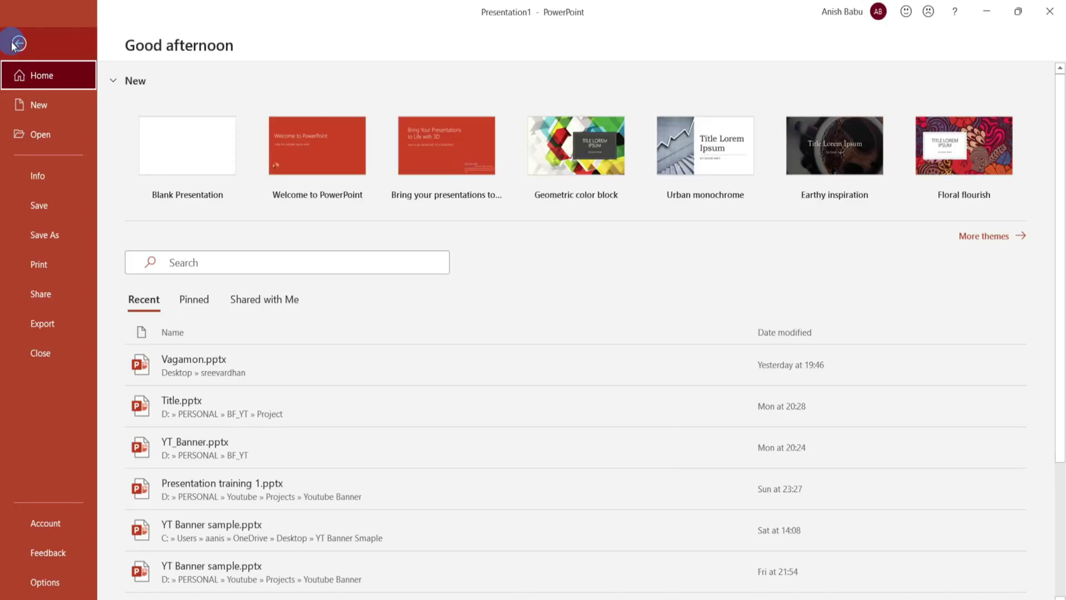
click(45, 234)
click(516, 130)
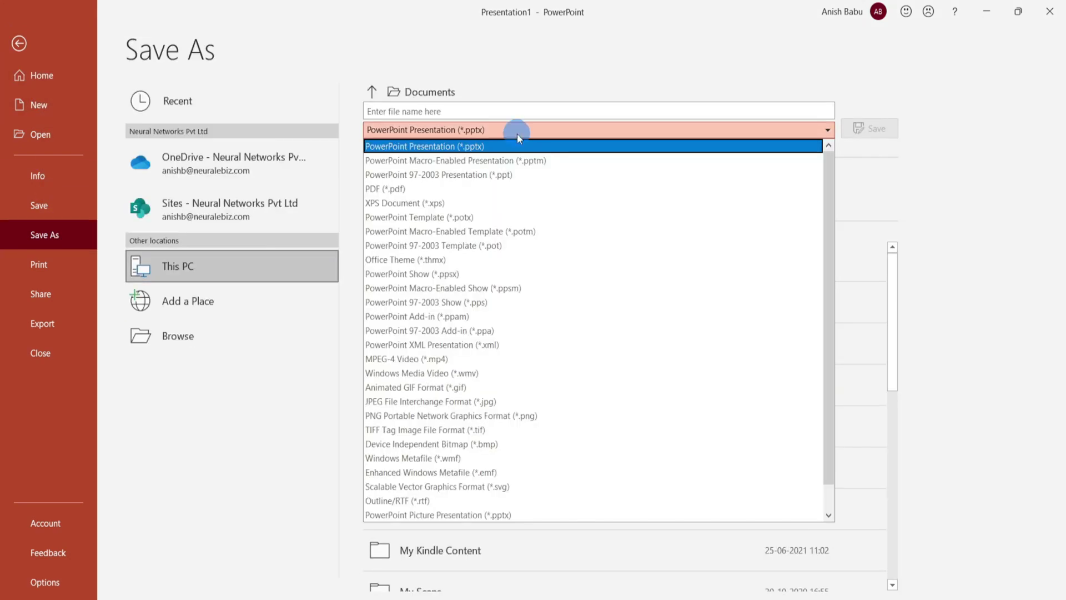
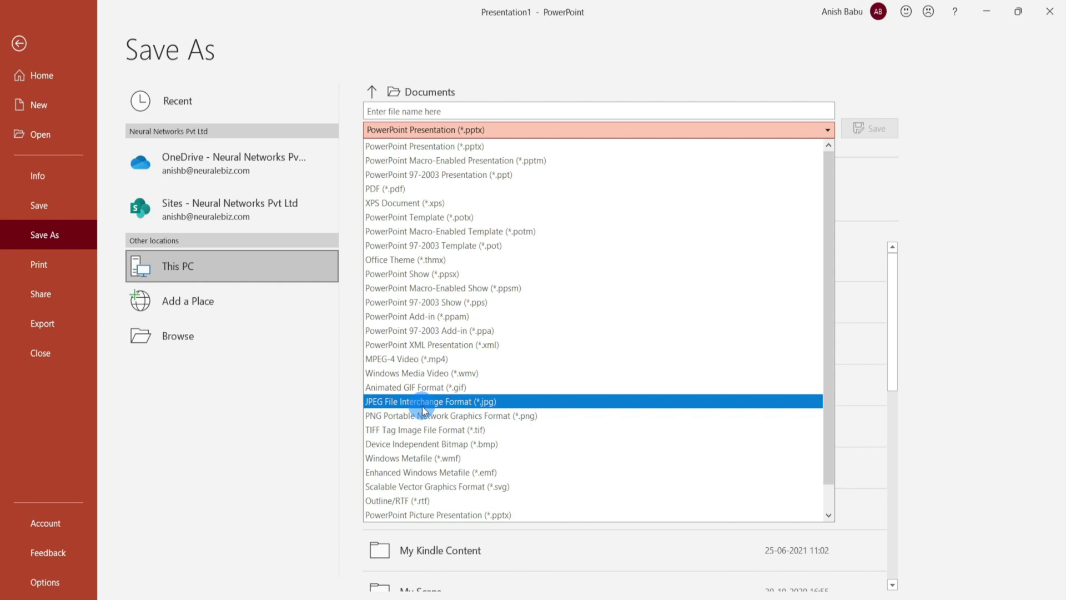
click(423, 407)
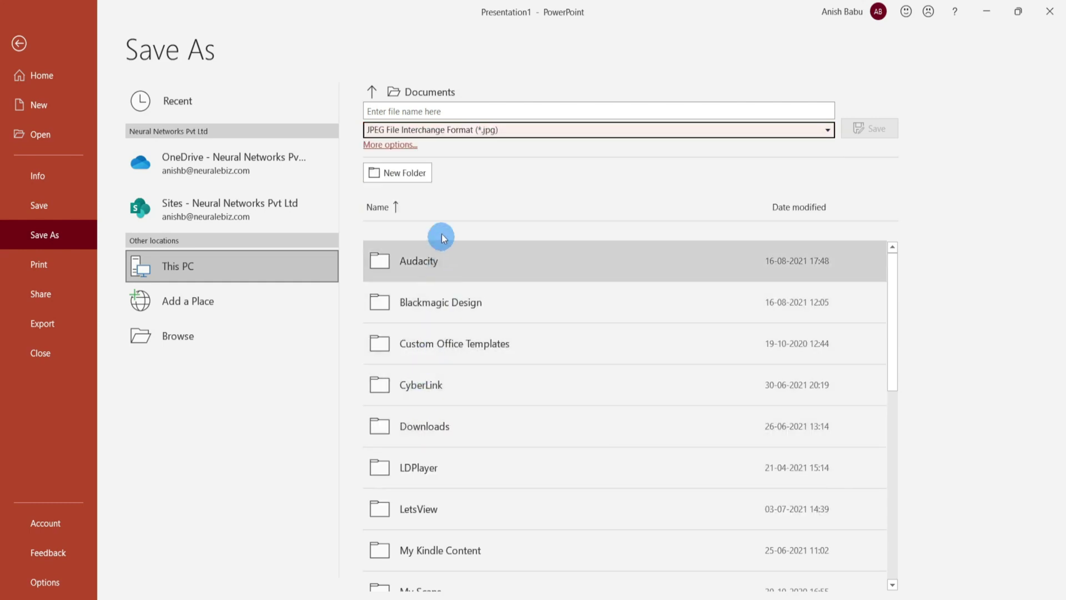
Save the image as "YT Banner" in the Pictures folder on the Desktop, exporting just the current slide
click(425, 93)
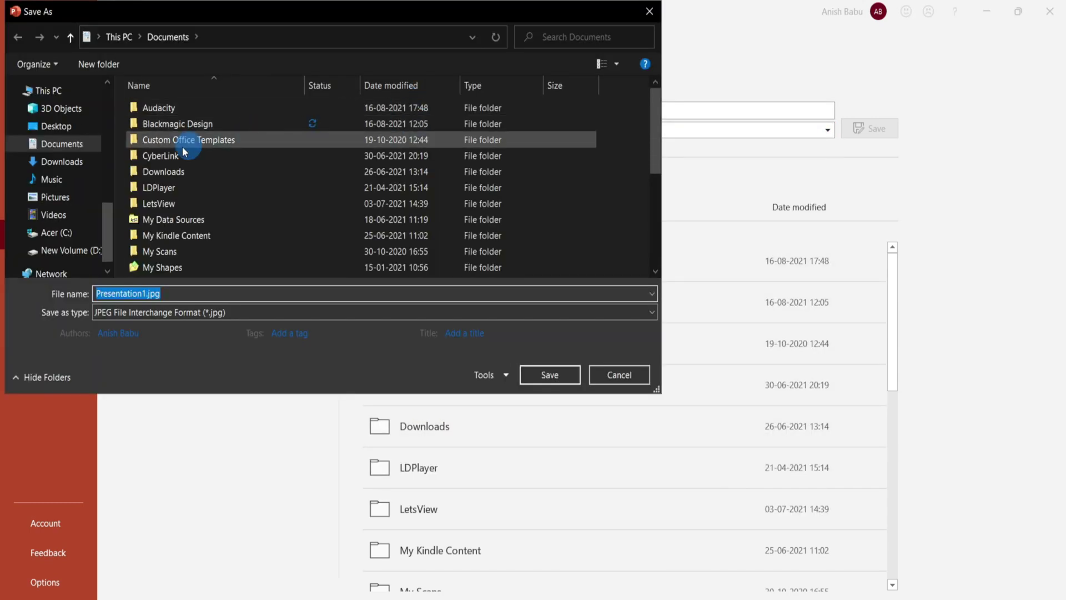
click(56, 126)
double_click(151, 119)
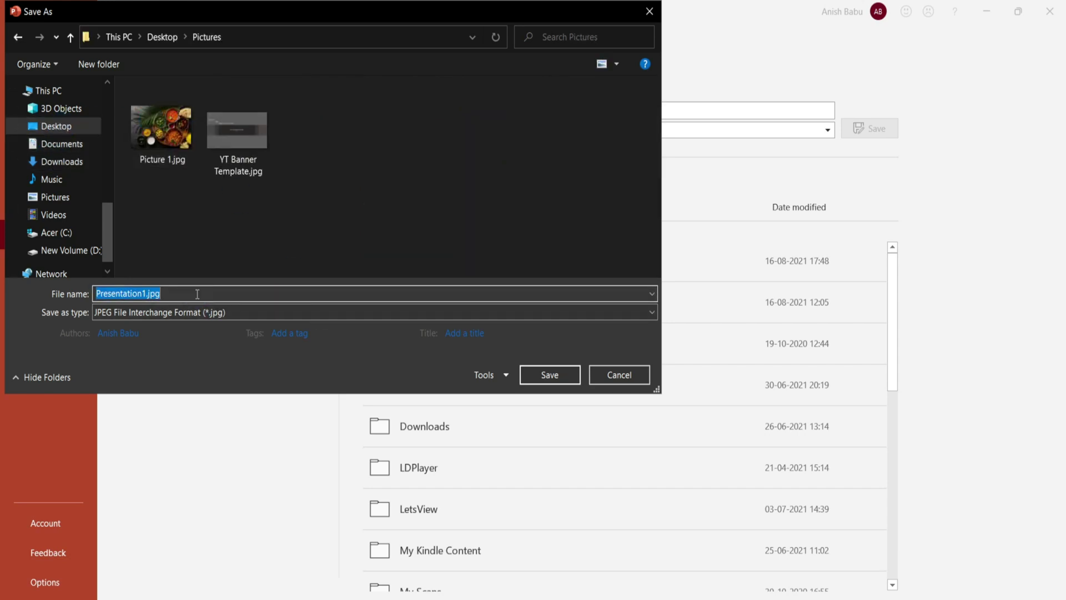
text(YT Banner)
click(205, 374)
click(558, 379)
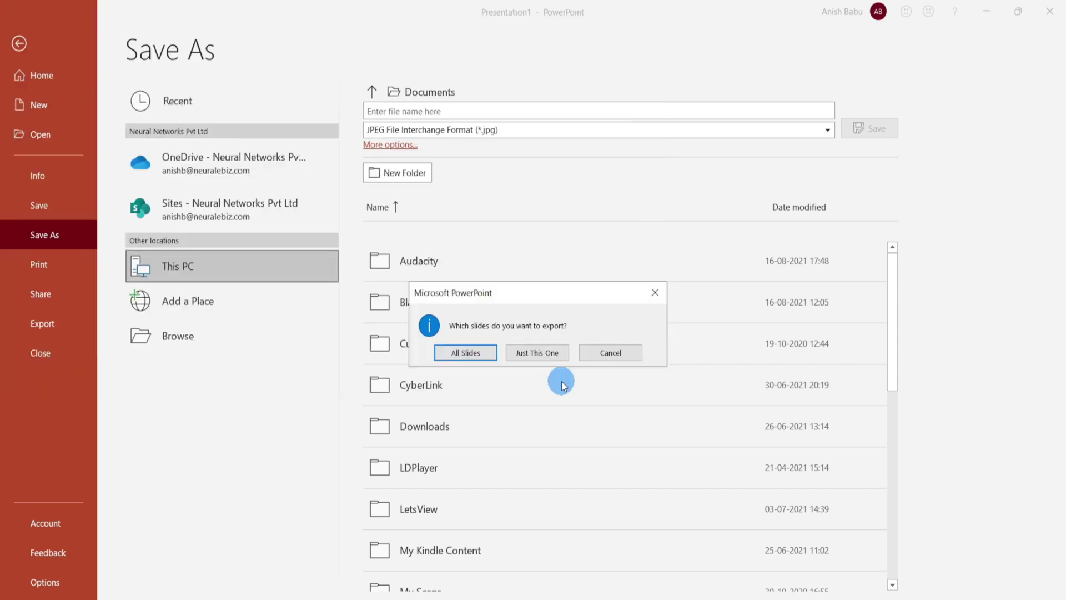
click(530, 354)
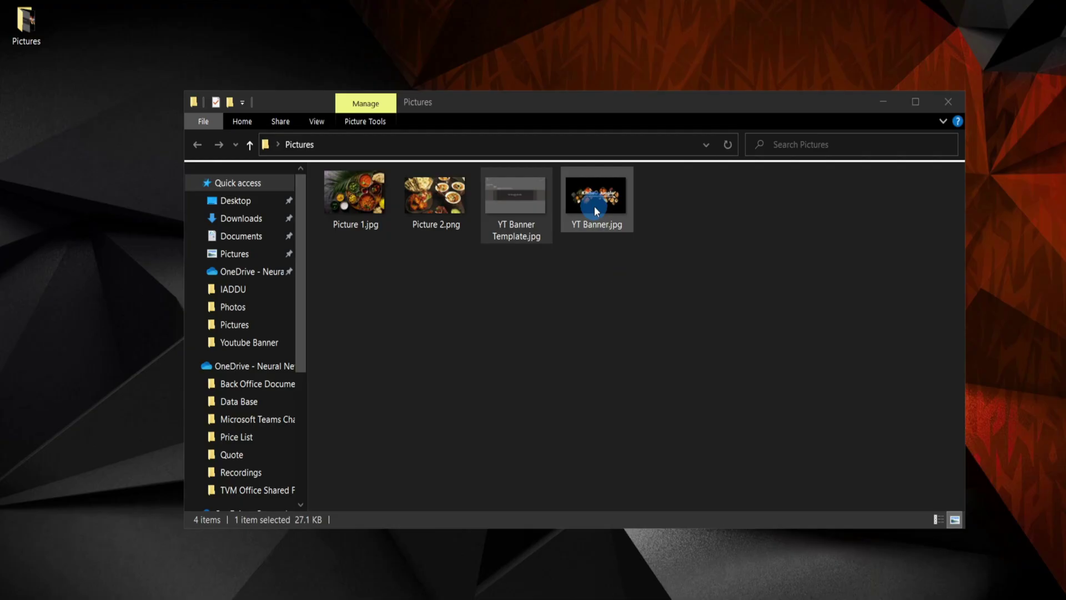
Open the exported YT Banner.jpg from the Pictures folder in File Explorer to view the result
double_click(594, 205)
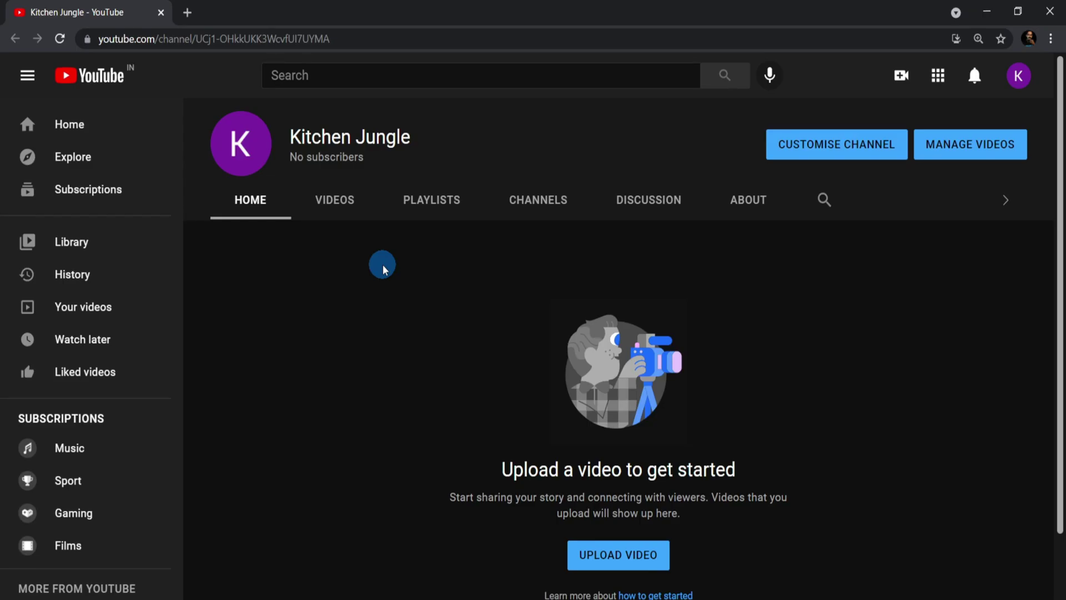
Switch to YouTube in the browser and open the Kitchen Jungle channel's Branding customisation settings
click(819, 147)
triple_click(371, 134)
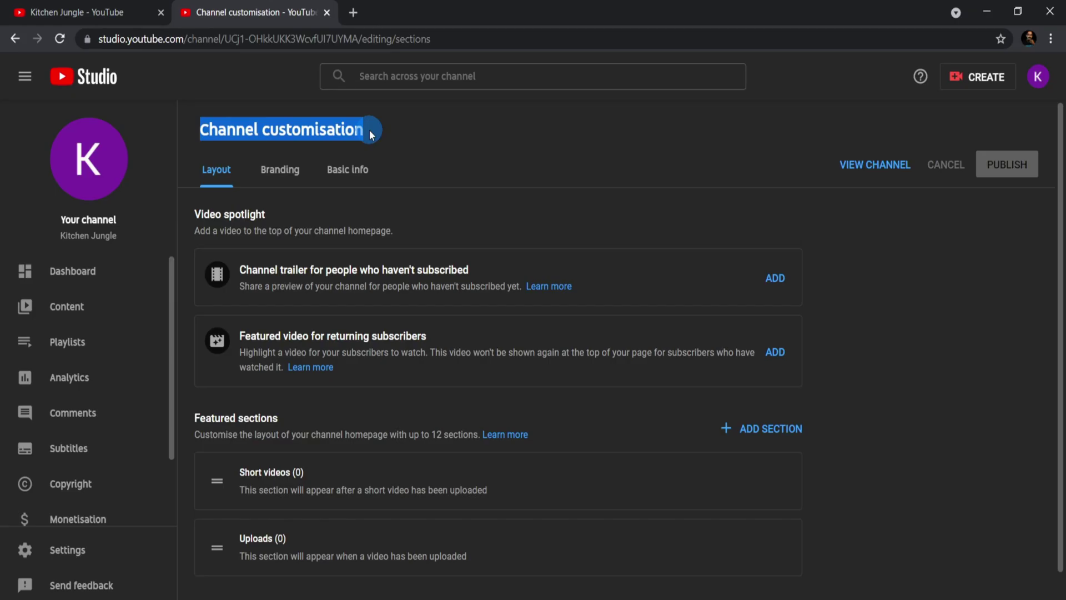
click(276, 172)
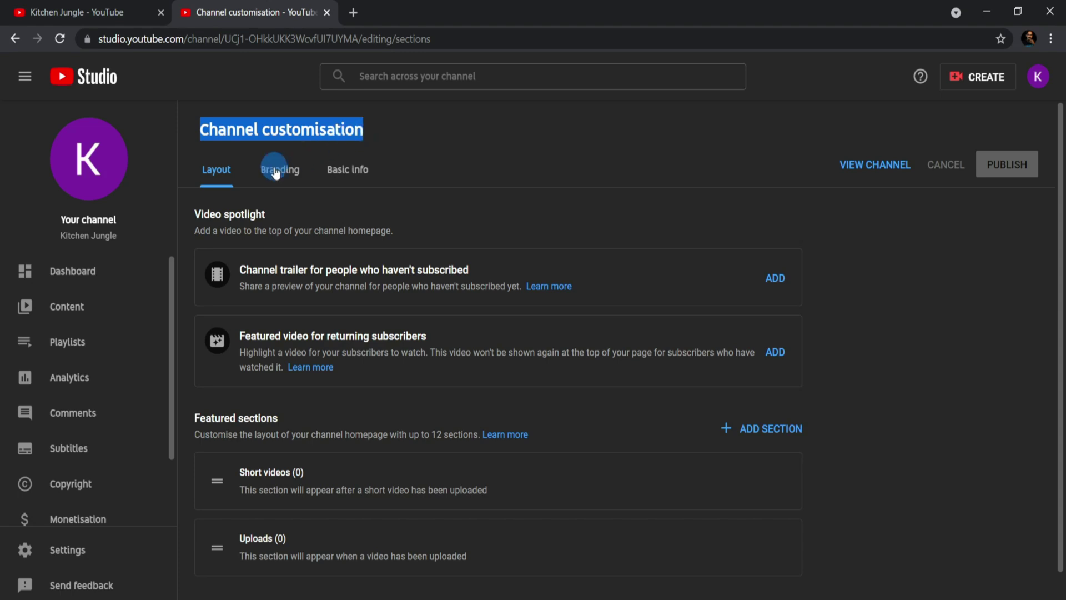
click(279, 170)
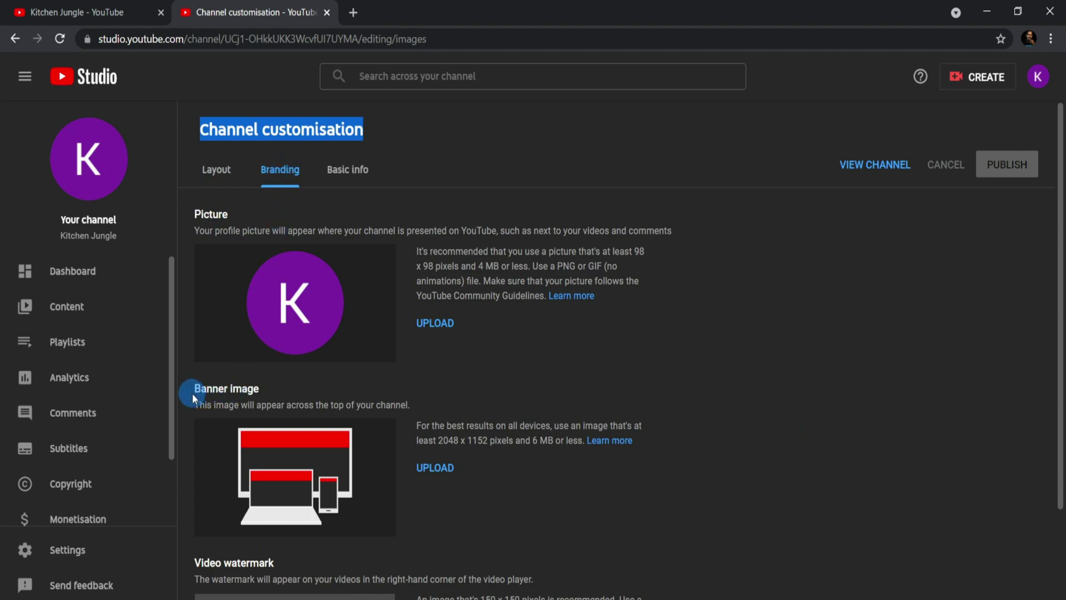
Upload YT Banner.jpg from the Pictures folder on the Desktop as the channel's banner image
drag(192, 393, 257, 393)
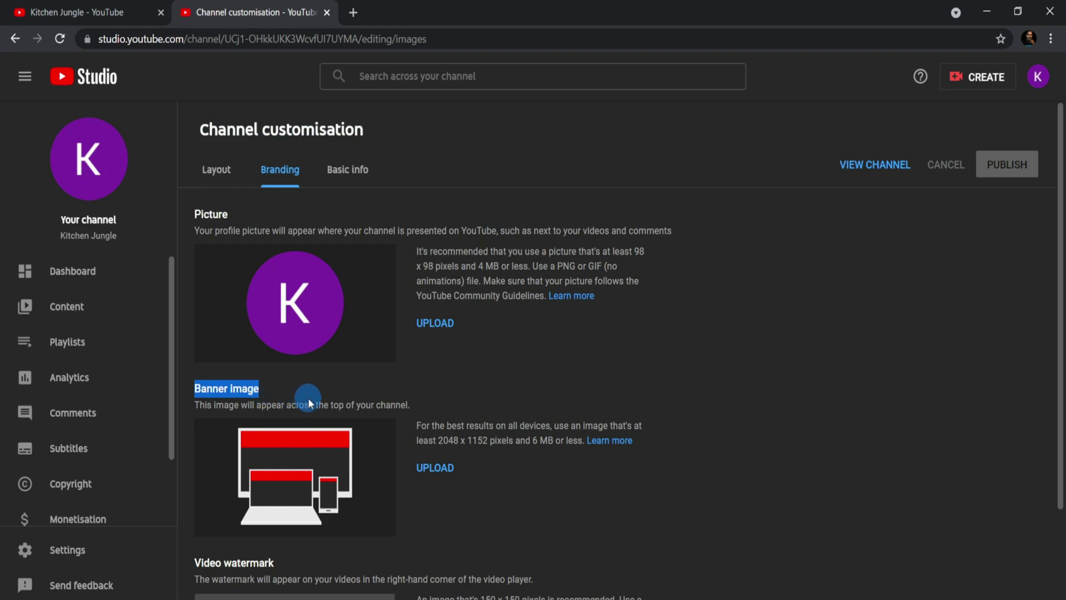
click(427, 469)
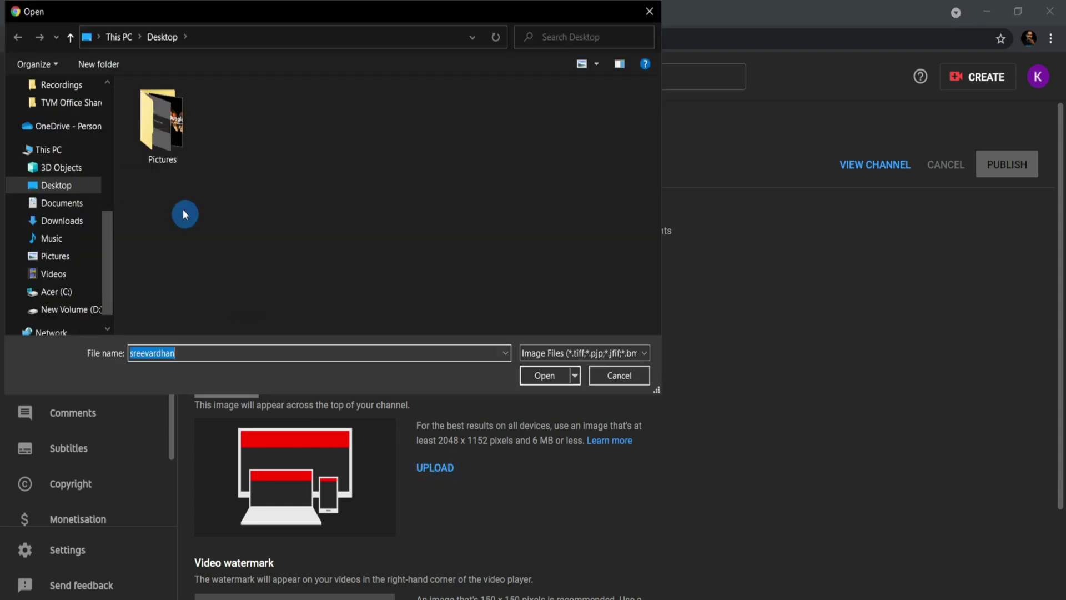
double_click(158, 126)
click(378, 152)
click(543, 377)
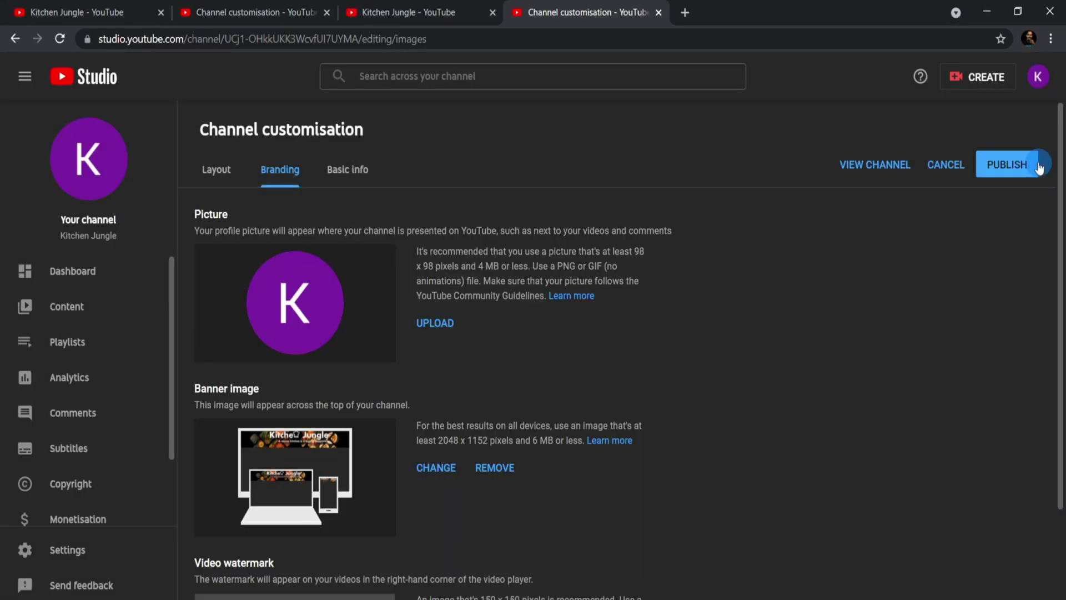
Publish the banner image and view the channel page, closing the other browser tabs
click(1007, 165)
click(887, 172)
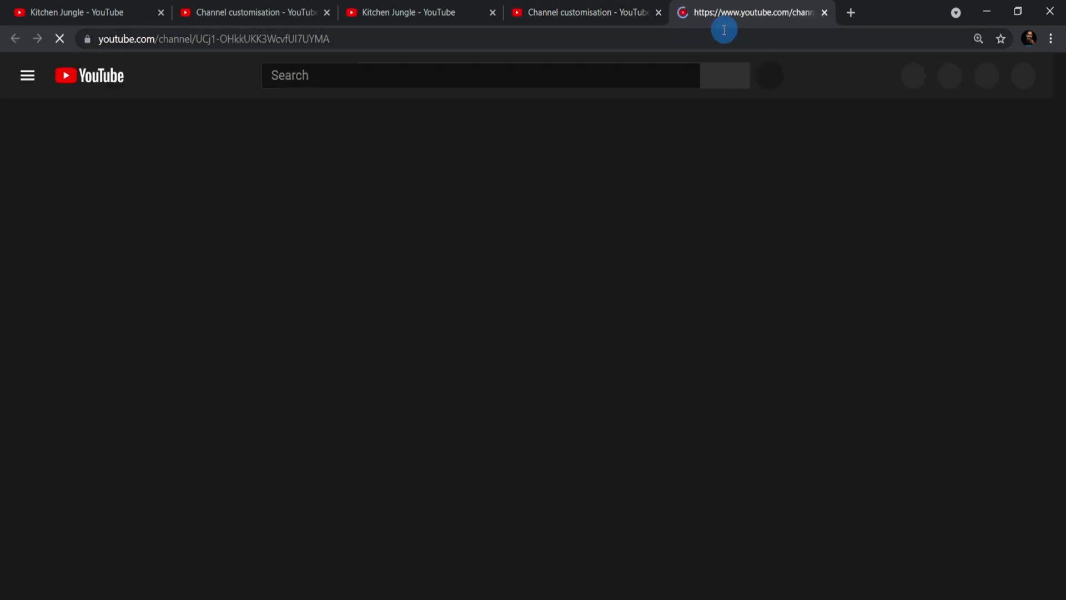
click(161, 12)
click(161, 12)
click(161, 12)
click(160, 12)
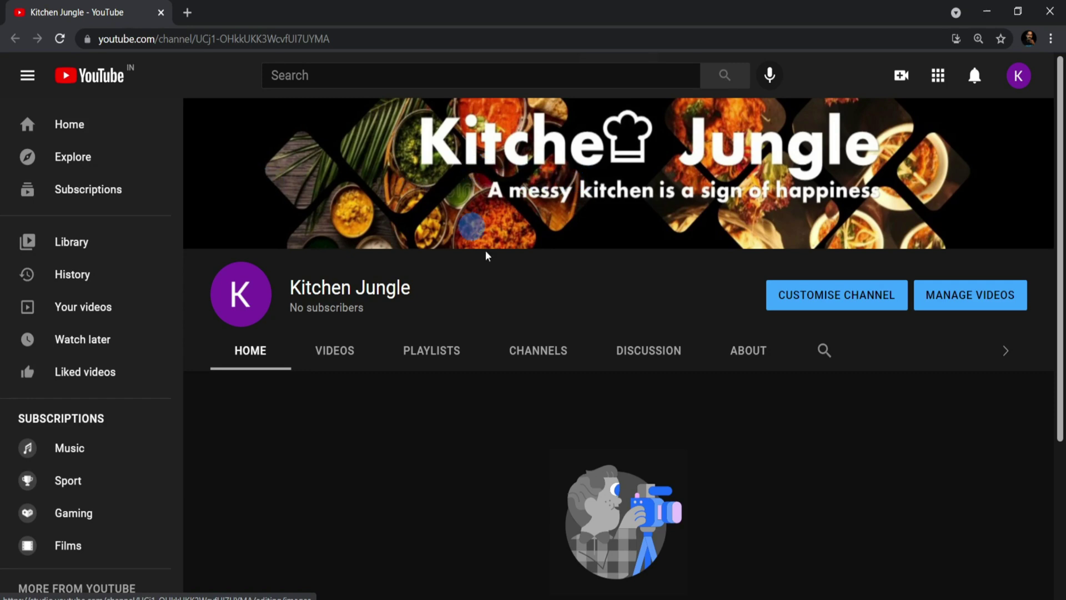
Reopen the banner settings from the channel page, replace the banner image with YT Banner.jpg and accept its full-size crop
mouse_move(611, 173)
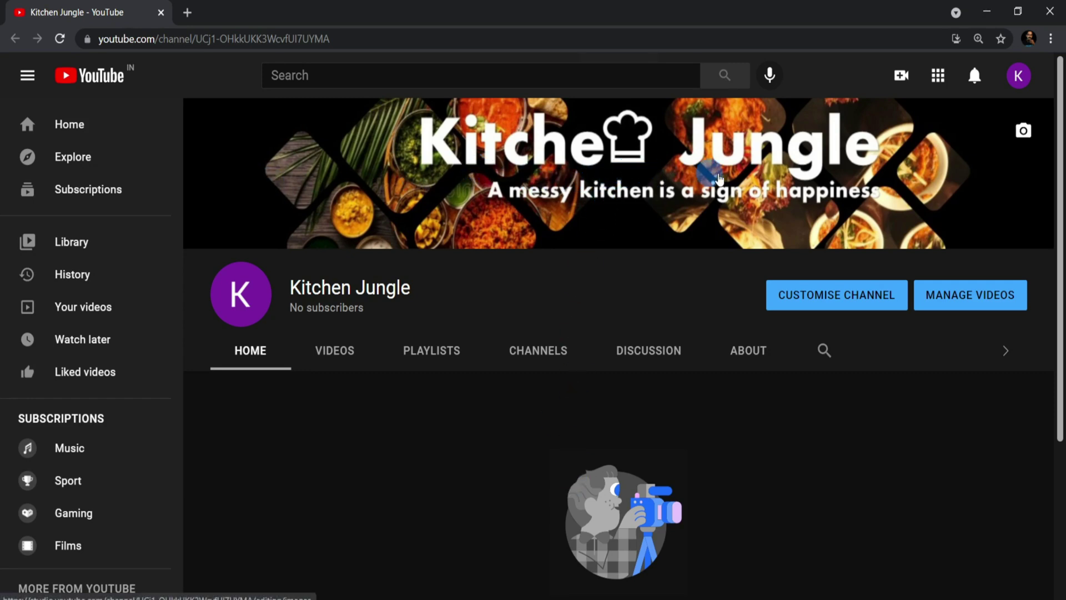
click(1018, 135)
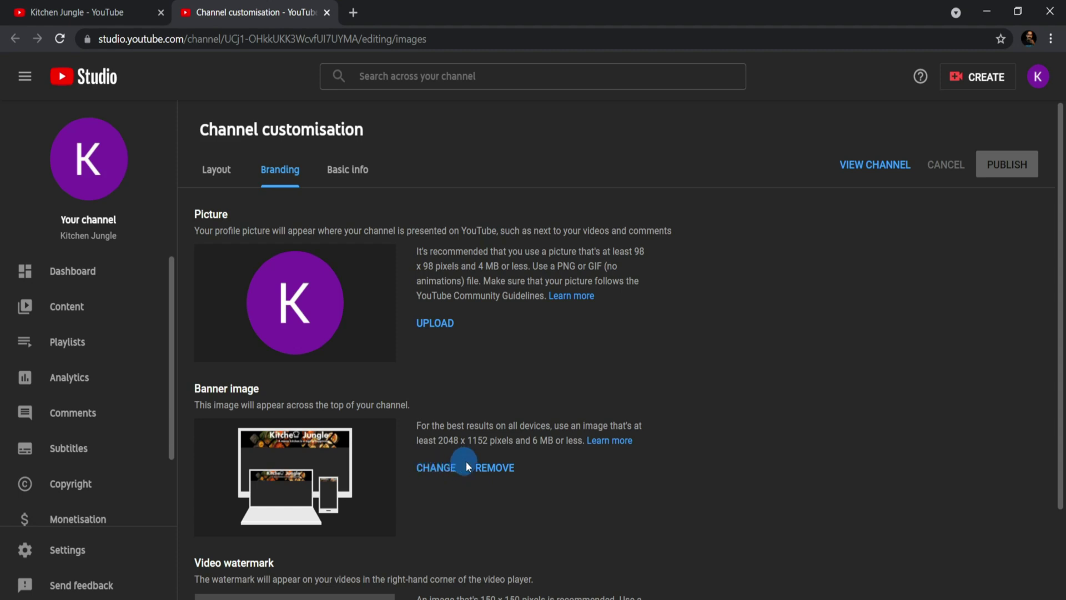
click(433, 467)
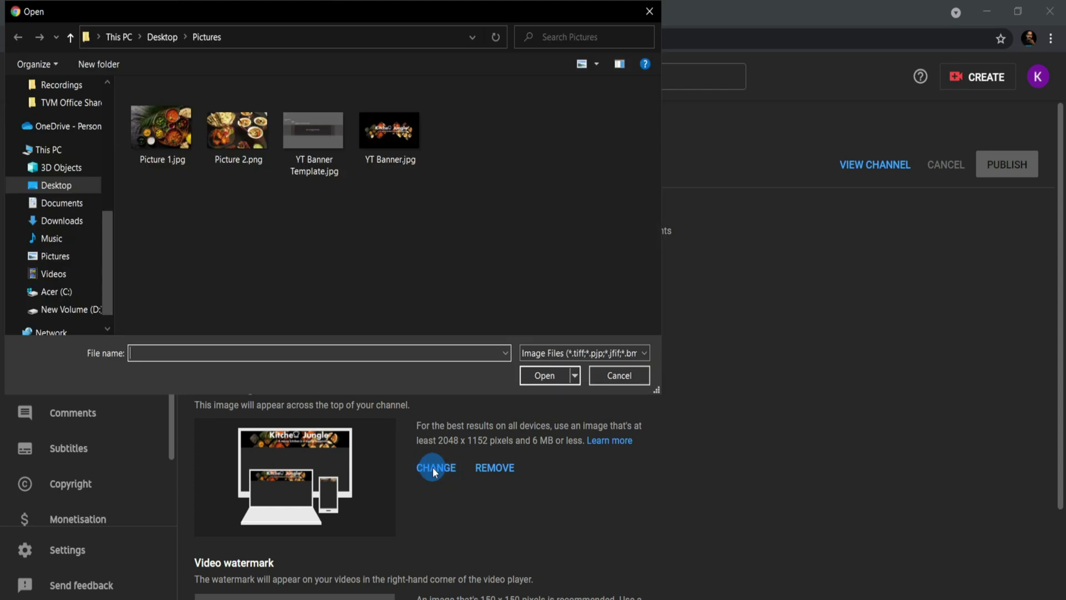
click(387, 144)
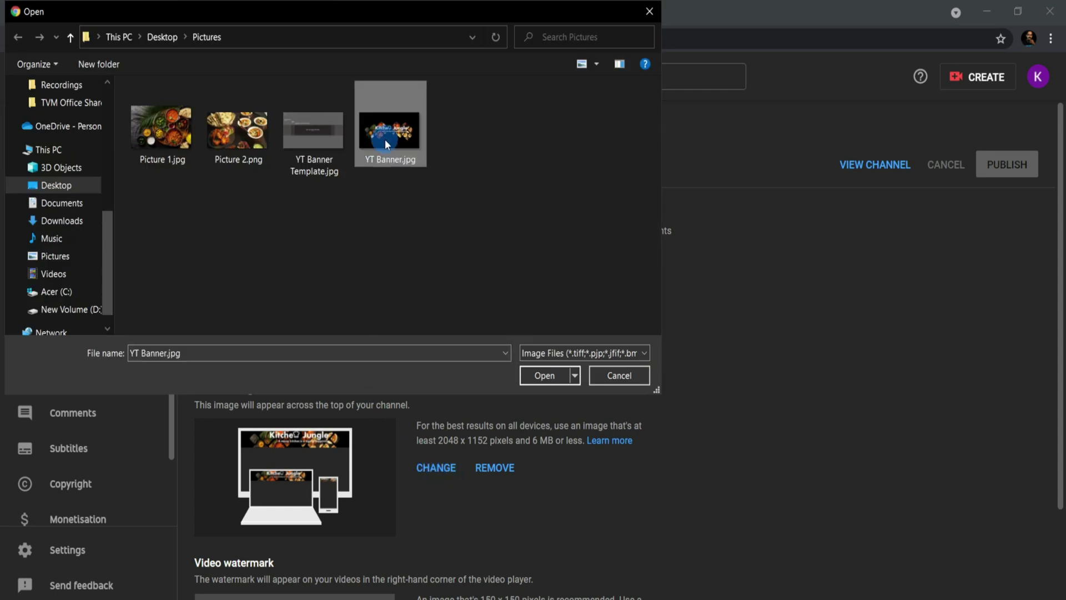
click(546, 374)
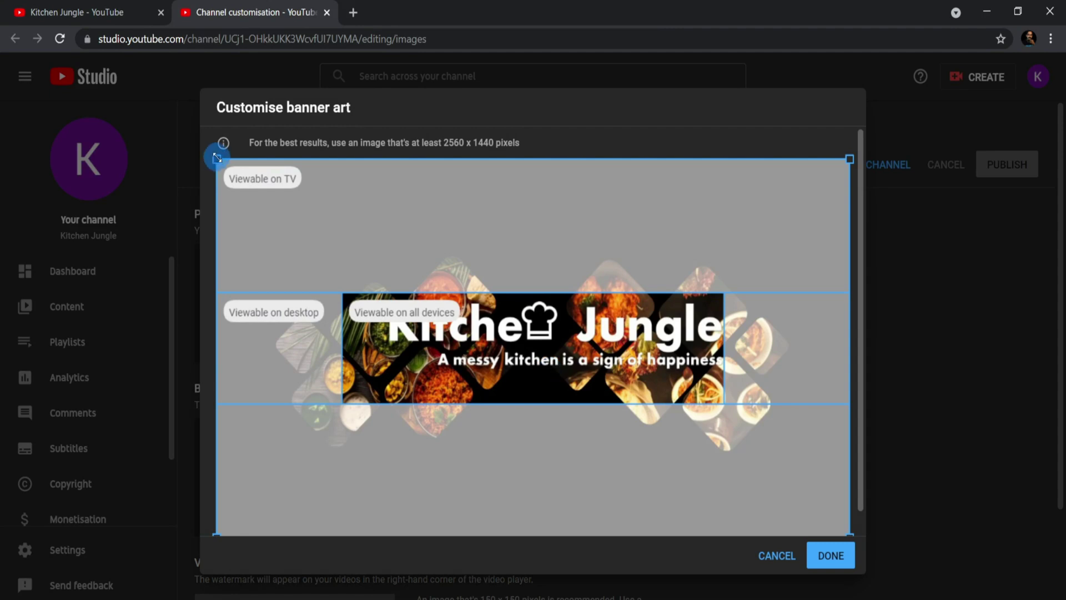
drag(216, 160, 206, 209)
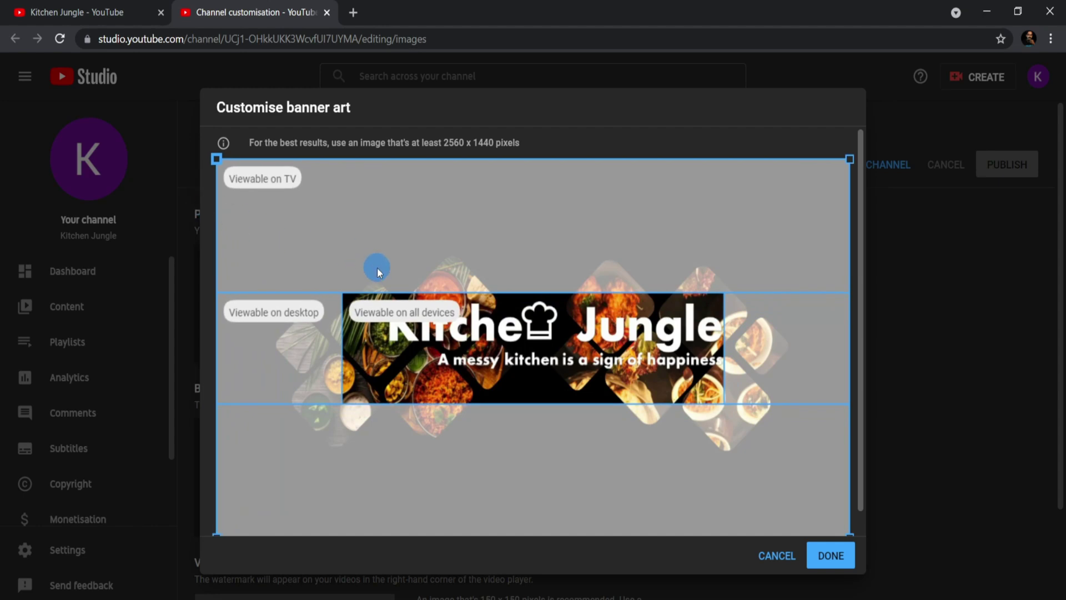
click(831, 555)
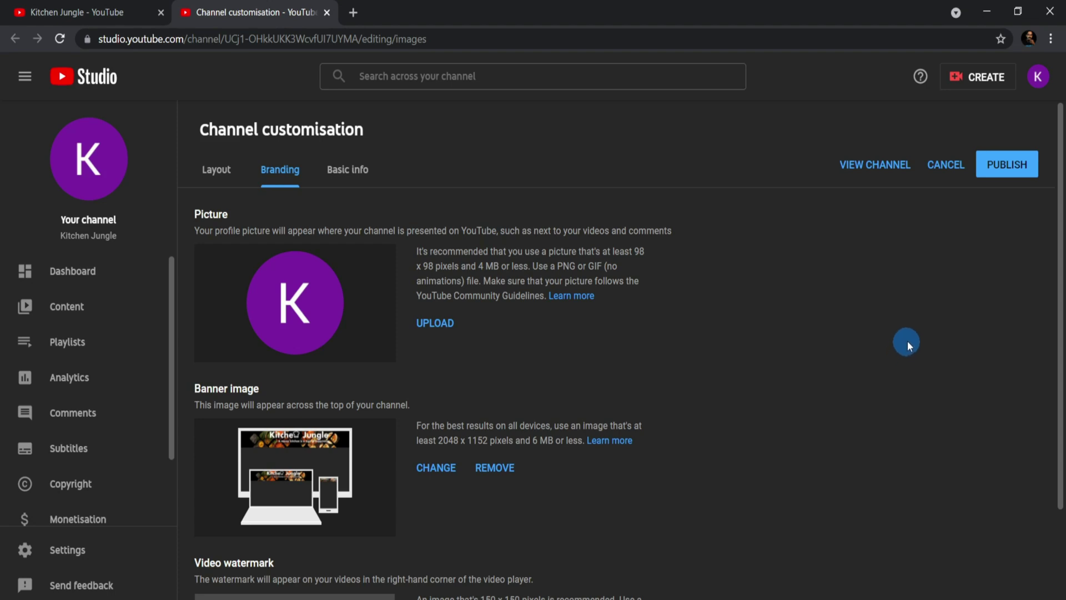
Publish the changed banner image and open the channel page to view it
click(1024, 167)
click(1024, 166)
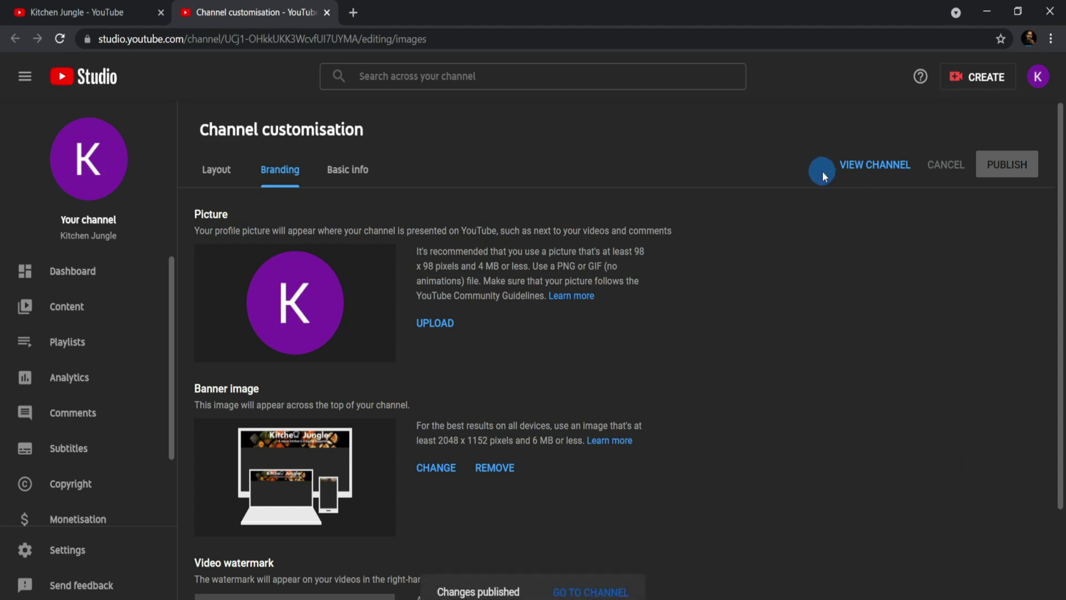
click(868, 174)
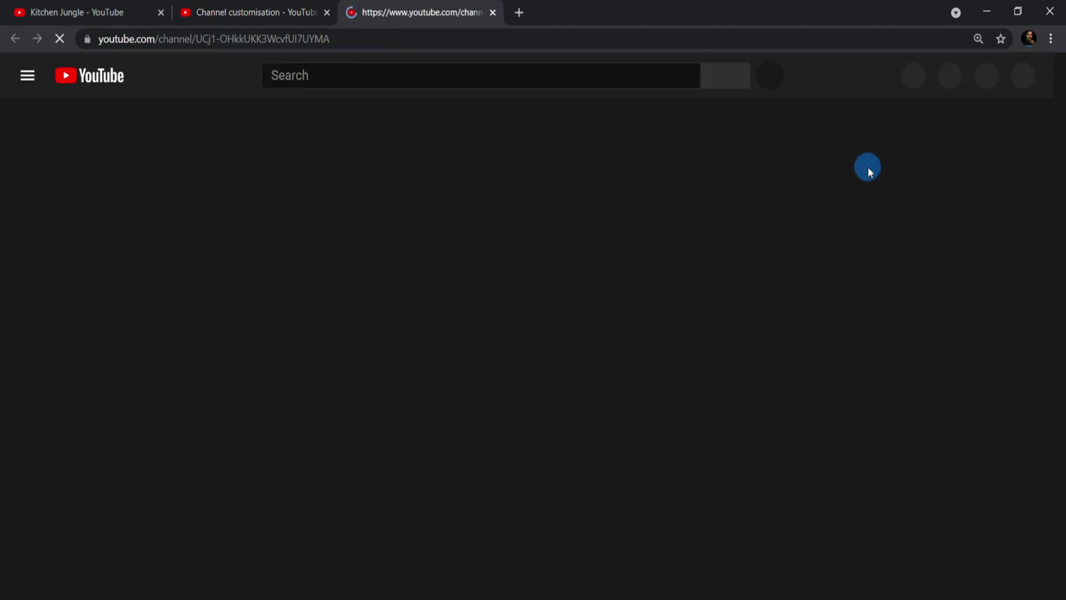